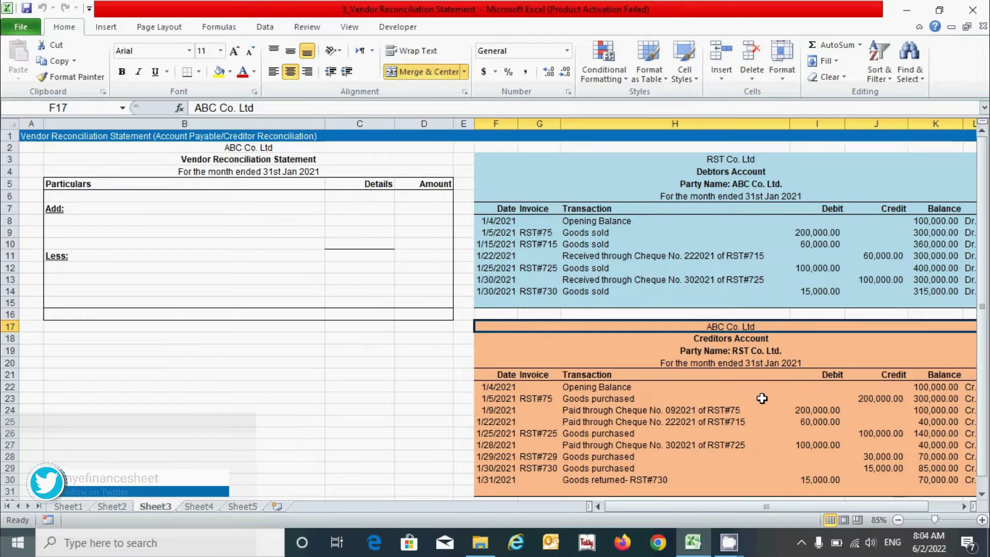
# Step: Examine the blank statement's Add and Less sections and its opening and closing balance rows
pyautogui.click(215, 220)
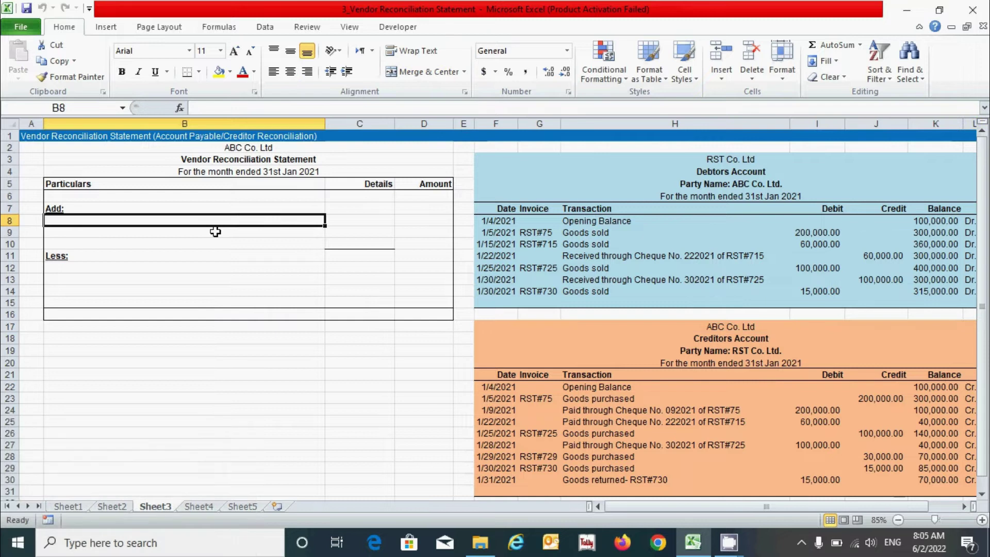
pyautogui.click(278, 239)
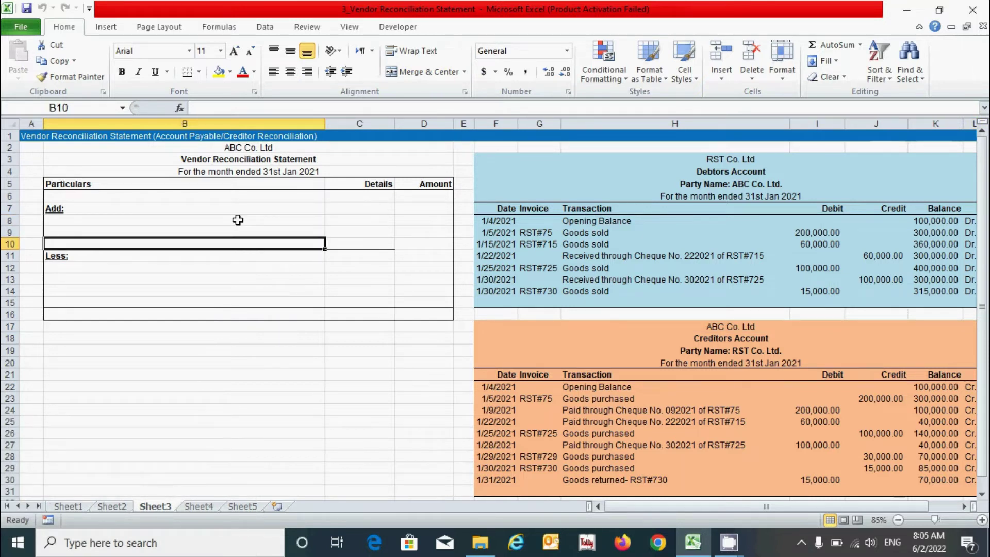
pyautogui.click(242, 223)
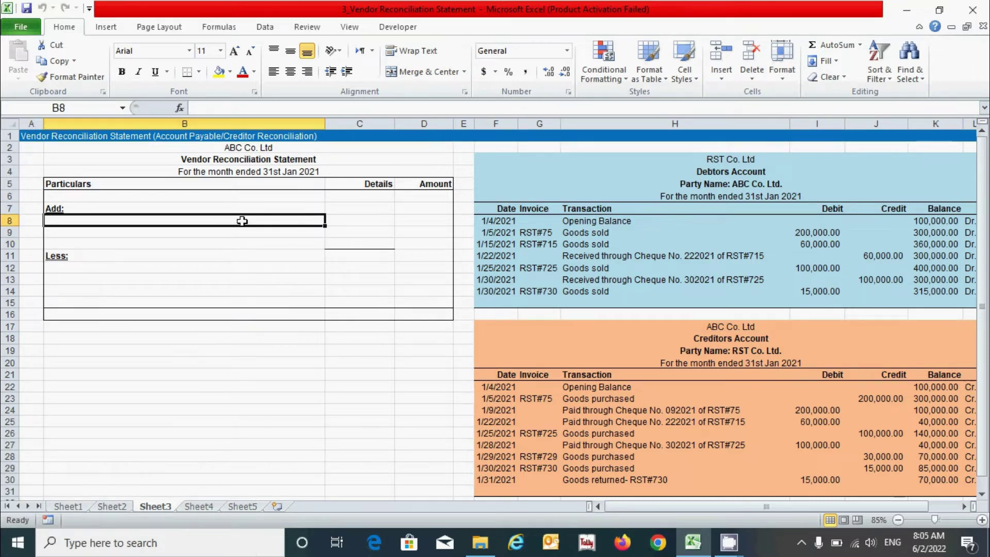
pyautogui.click(130, 277)
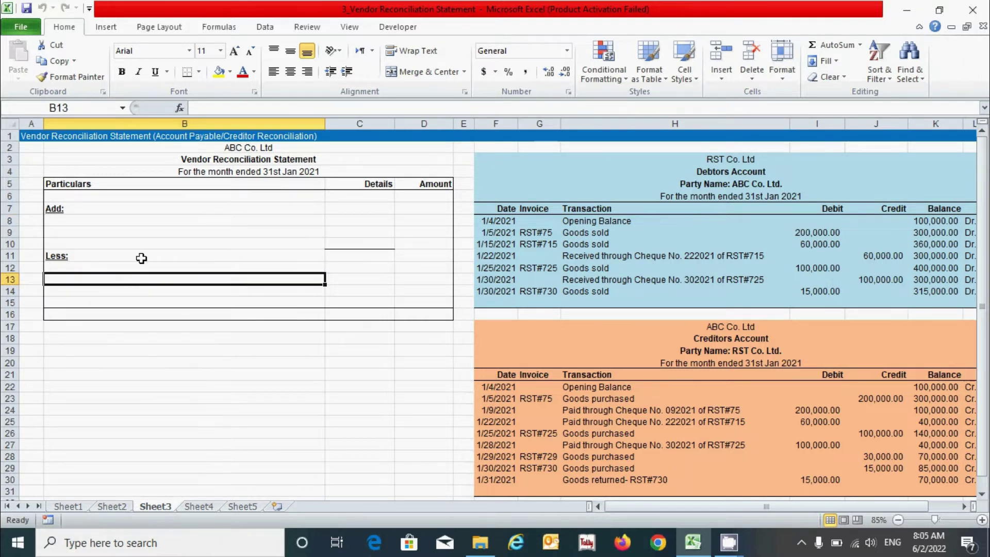
pyautogui.click(82, 194)
pyautogui.hotkey('ctrl', 'b')
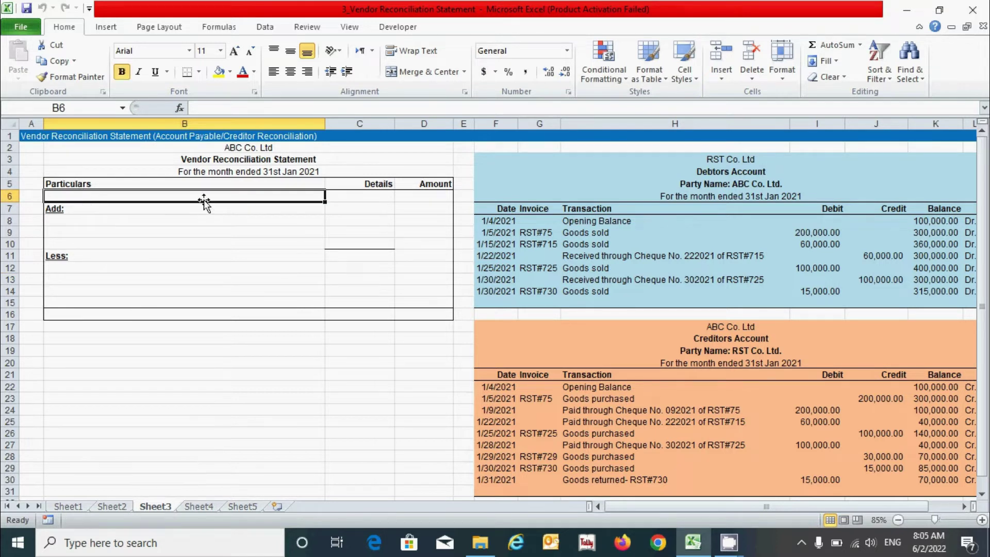
pyautogui.click(175, 314)
pyautogui.click(181, 193)
pyautogui.click(236, 314)
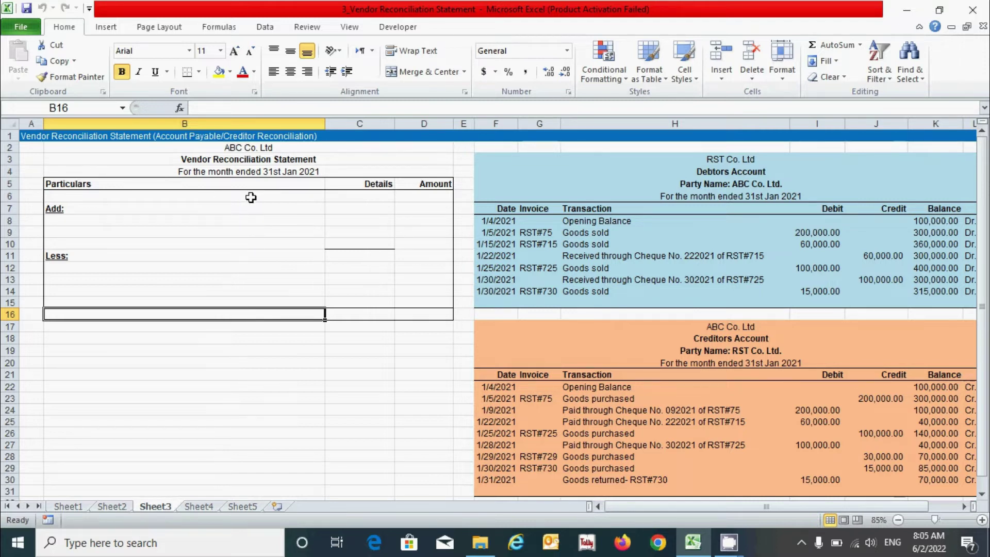
pyautogui.click(420, 313)
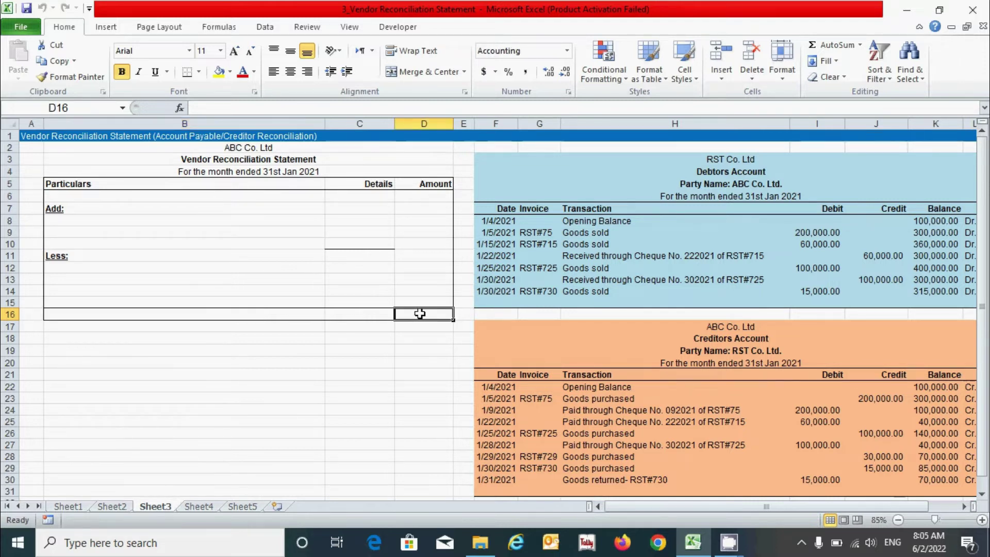
pyautogui.click(206, 195)
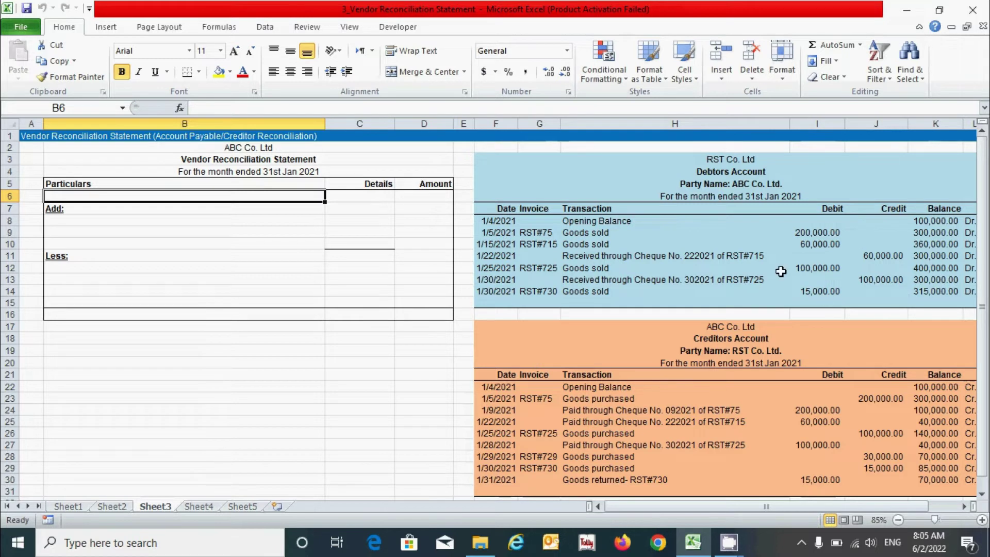
# Step: Fill the statement's first row with "Balance as per Vendor Book" and an Amount of 315000
pyautogui.click(436, 197)
pyautogui.click(261, 196)
pyautogui.write('Balance as per Vendor Book')
pyautogui.press('Tab')
pyautogui.click(429, 200)
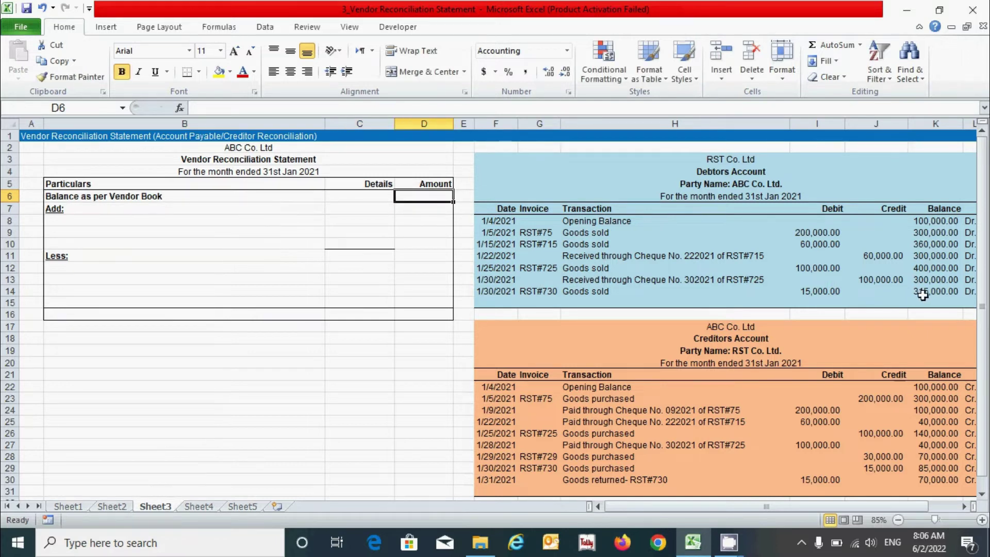
pyautogui.write('315000')
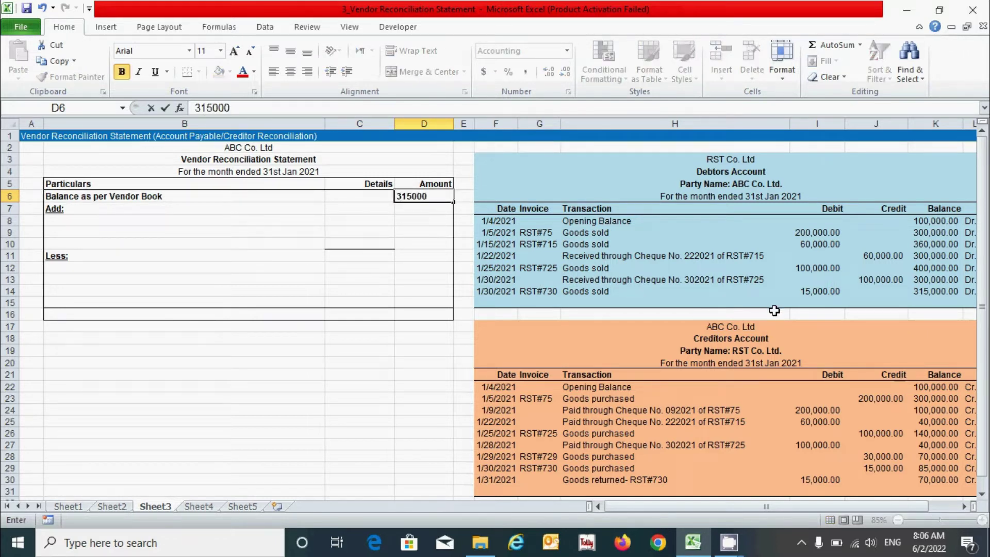
pyautogui.press('Return')
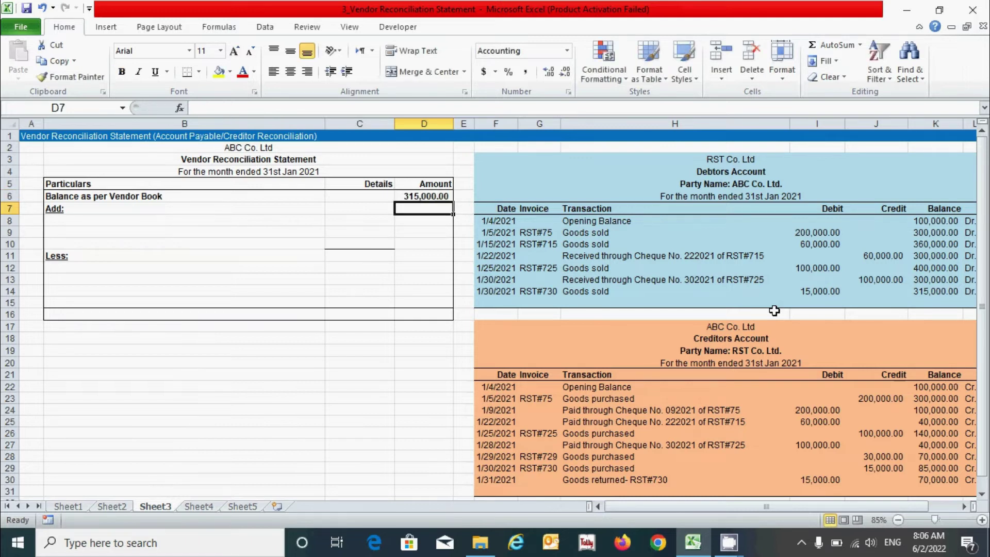
# Step: Label the statement's closing row in B16 "Balance as per Our Book"
pyautogui.click(280, 313)
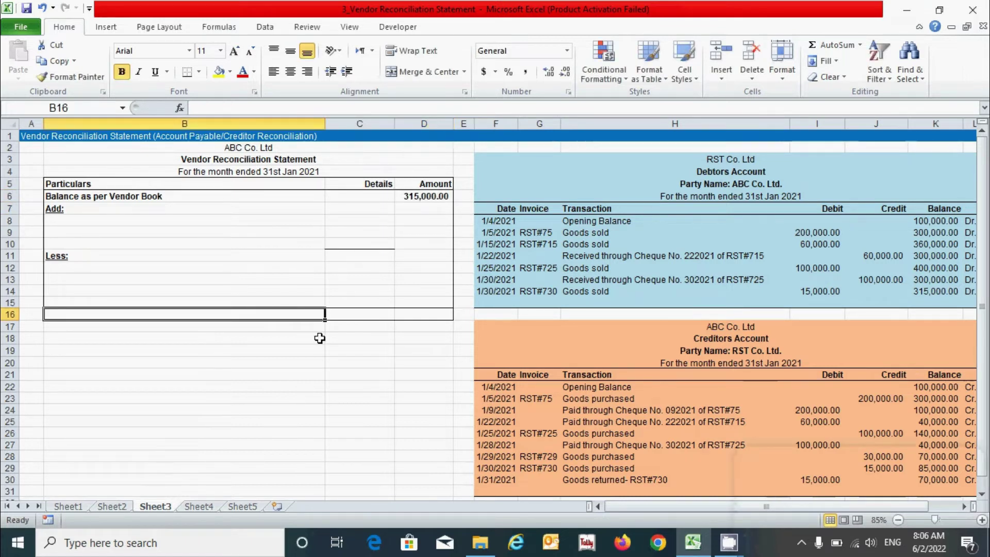
pyautogui.write('Balance as ')
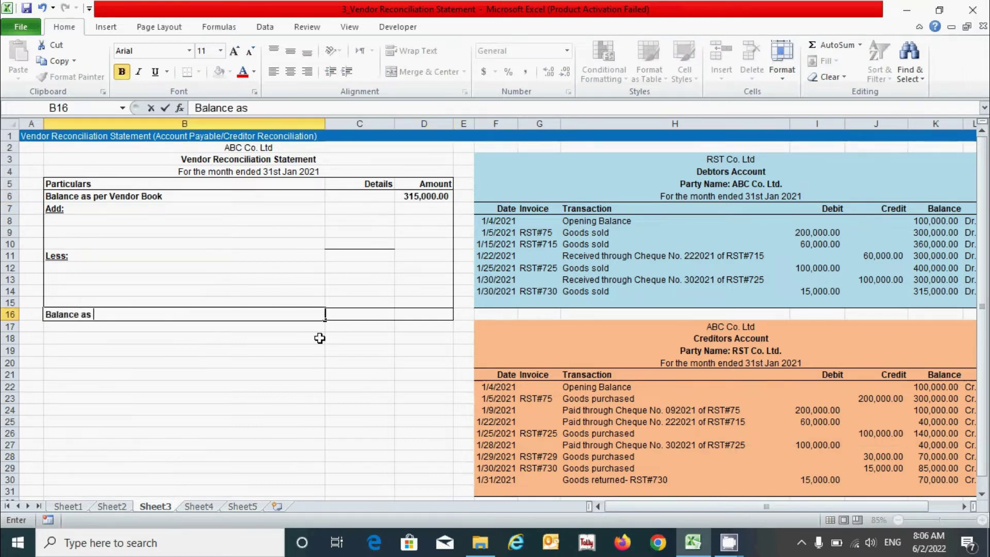
pyautogui.write('per Our Book')
pyautogui.press('Tab')
pyautogui.click(445, 315)
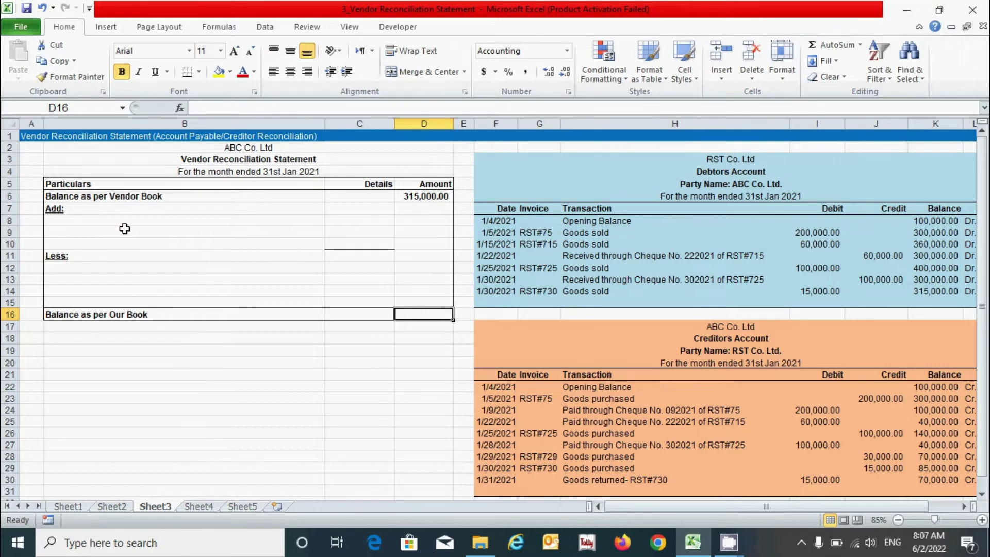
pyautogui.press('Left')
pyautogui.press('Left')
pyautogui.press('Up')
pyautogui.press('Up')
pyautogui.press('Up')
pyautogui.press('Up')
pyautogui.press('Up')
pyautogui.press('Up')
pyautogui.press('Up')
pyautogui.press('Up')
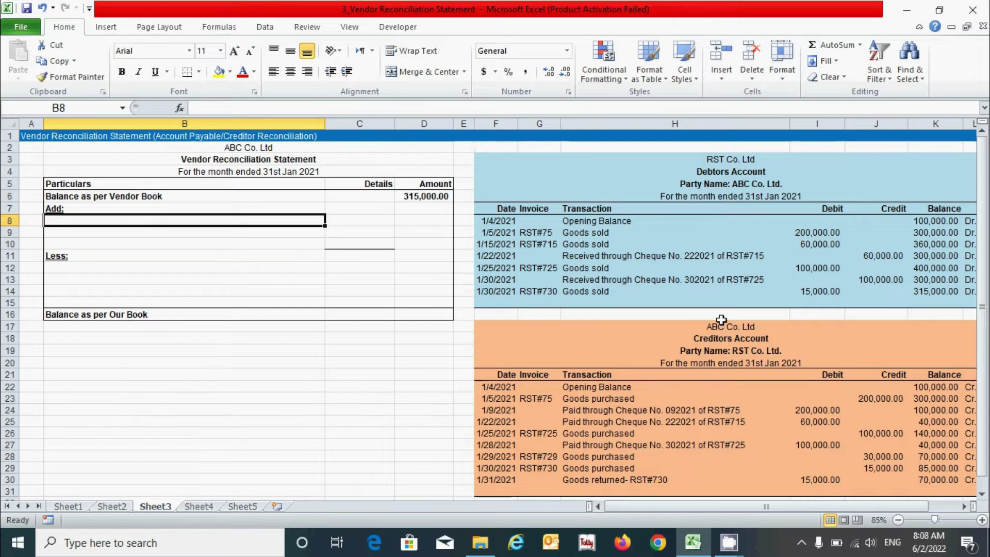
# Step: Switch to Sheet4 and compare the RST debtors and ABC creditors accounts for transactions that are not crossed off
pyautogui.hotkey('ctrl', 'pagedown')
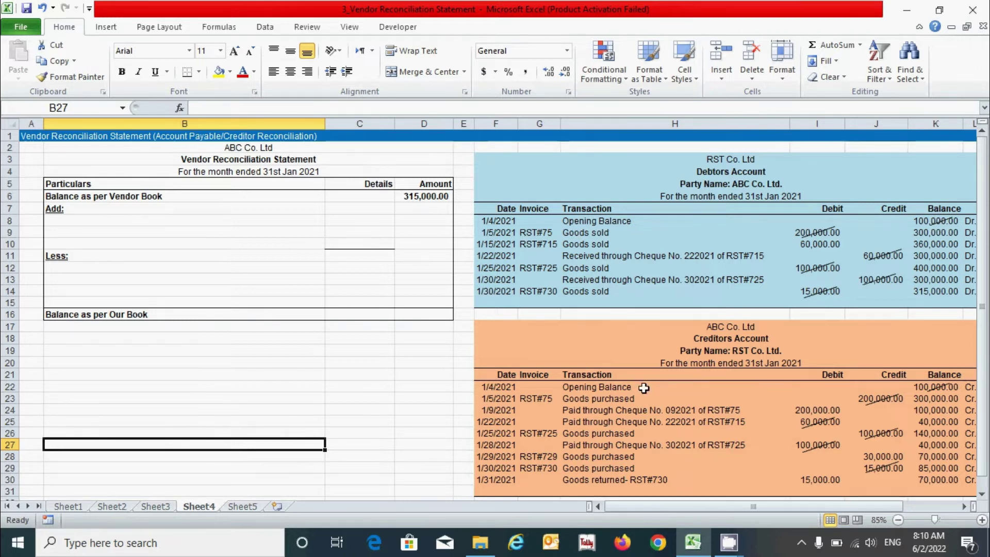
pyautogui.click(635, 388)
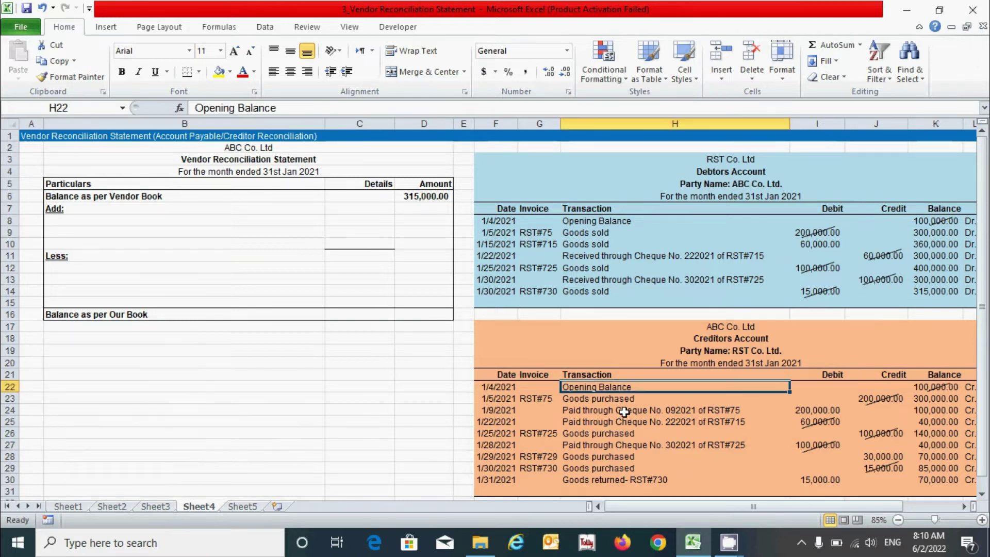
pyautogui.click(690, 480)
pyautogui.click(728, 456)
pyautogui.click(625, 394)
pyautogui.moveTo(625, 392); pyautogui.dragTo(928, 387)
pyautogui.click(570, 219)
pyautogui.moveTo(570, 220); pyautogui.dragTo(894, 234)
pyautogui.click(635, 421)
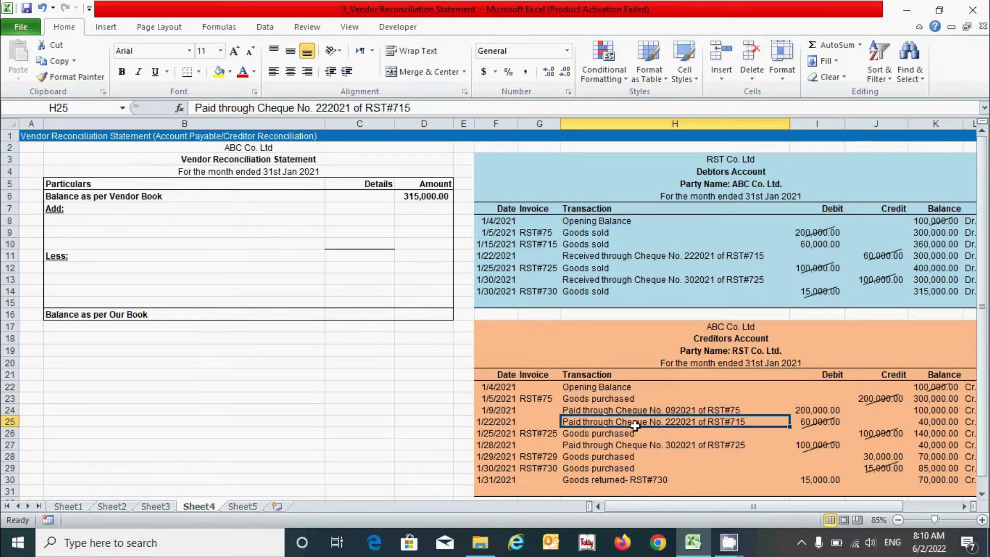
pyautogui.click(362, 386)
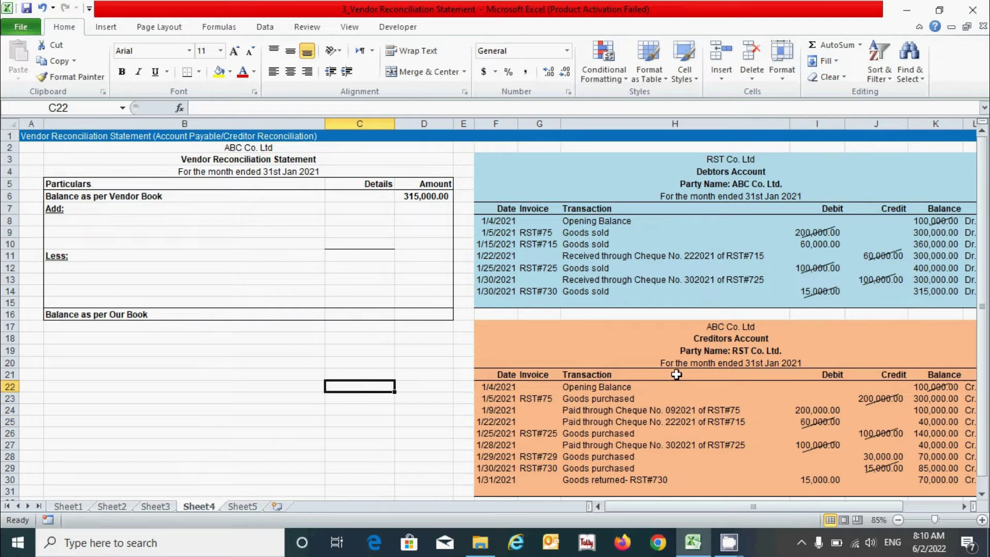
pyautogui.click(94, 223)
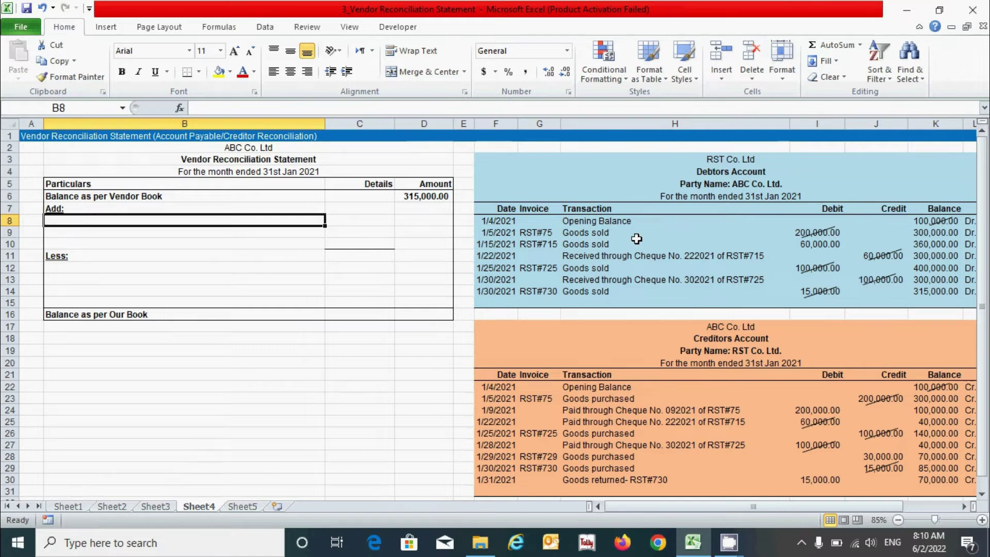
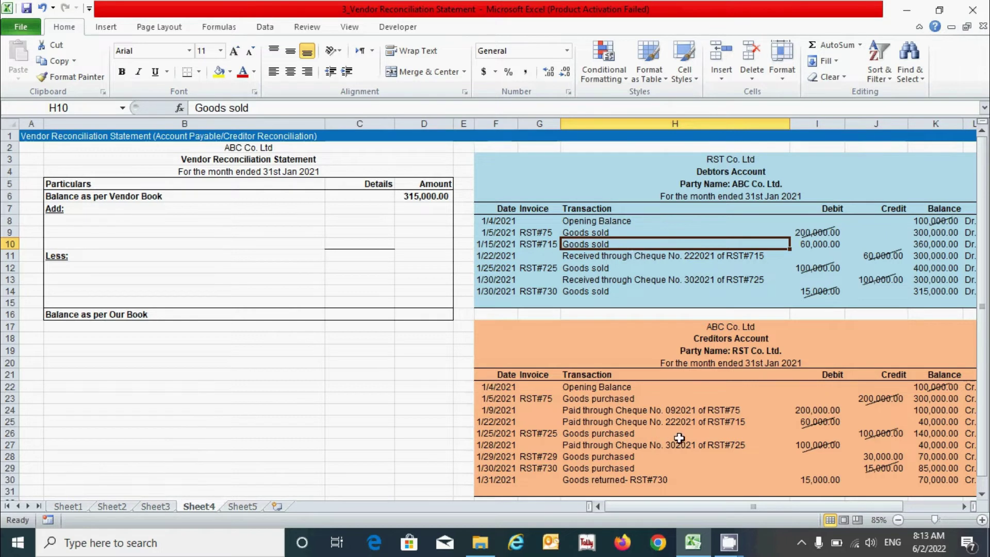
# Step: Add "Goods are sold but not recorded in the creditors book-RST#75" in the first row under Less, with 60000 in Details
pyautogui.click(712, 447)
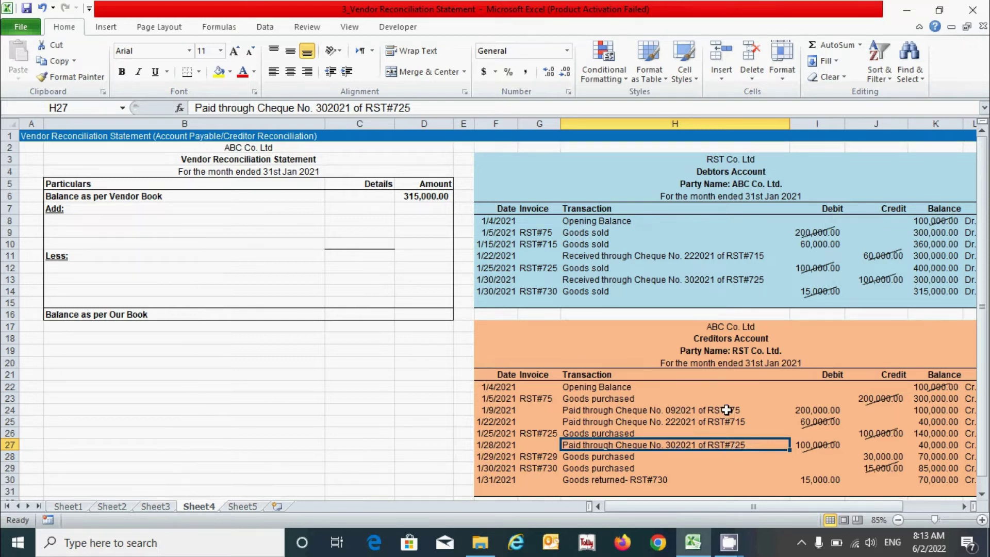
pyautogui.click(580, 242)
pyautogui.click(118, 266)
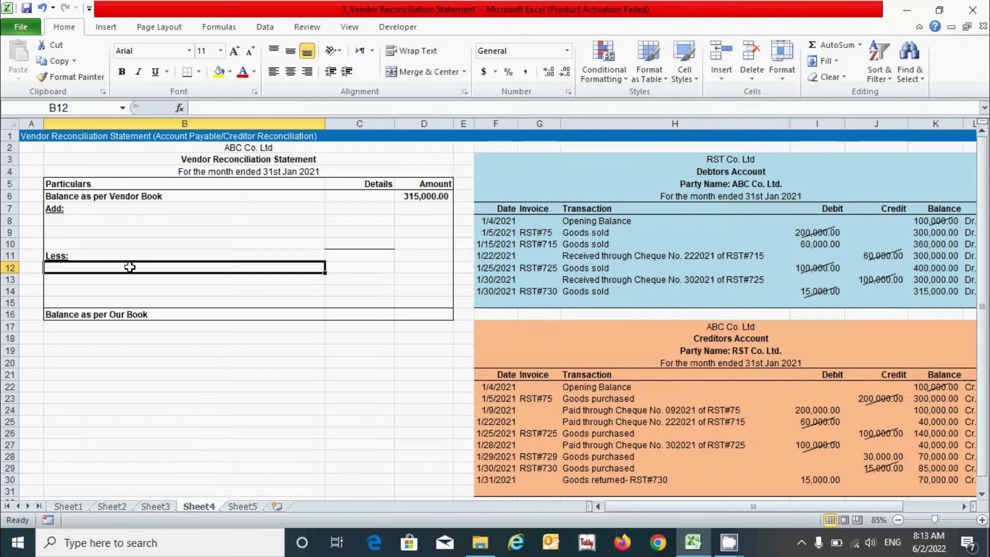
pyautogui.write('Goods ar')
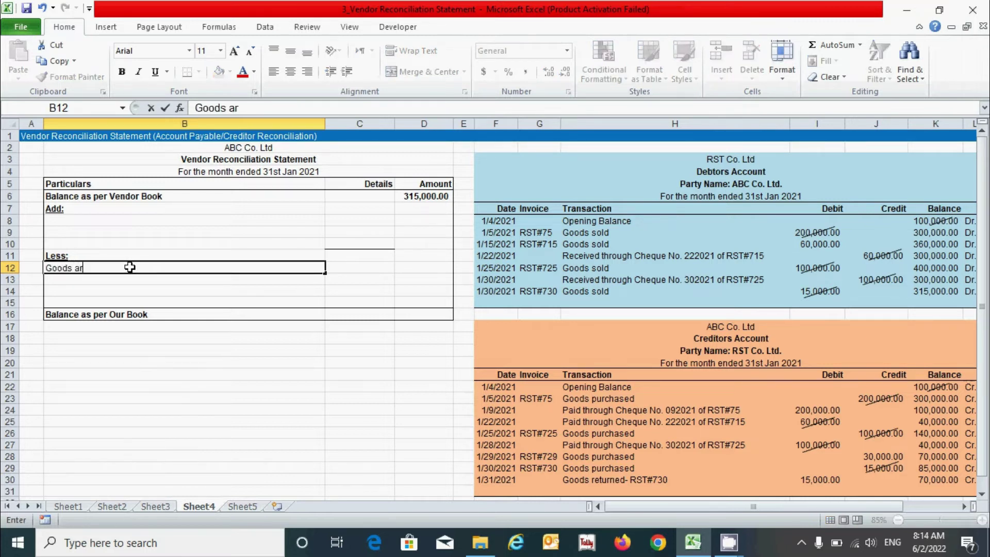
pyautogui.write('e sold but not recor')
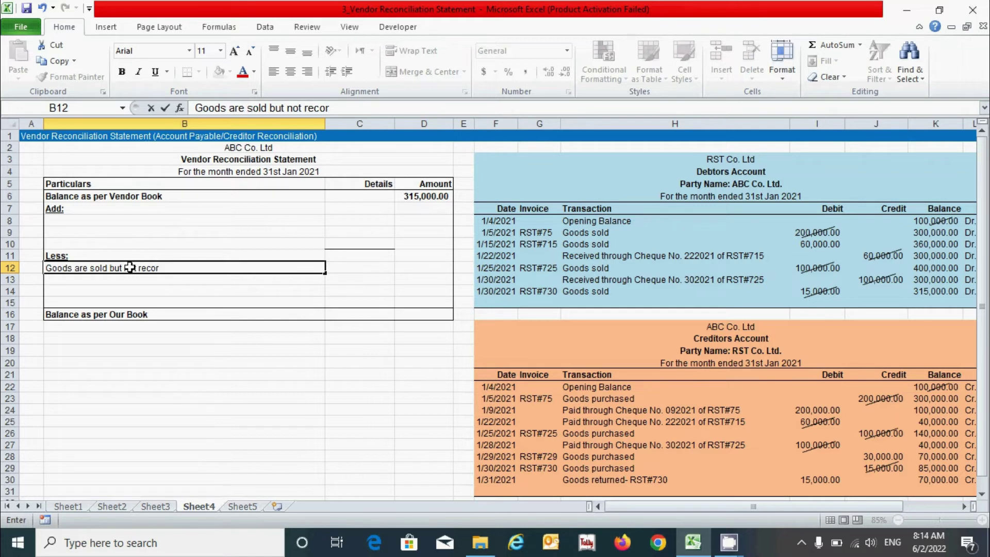
pyautogui.write('ded in the credito')
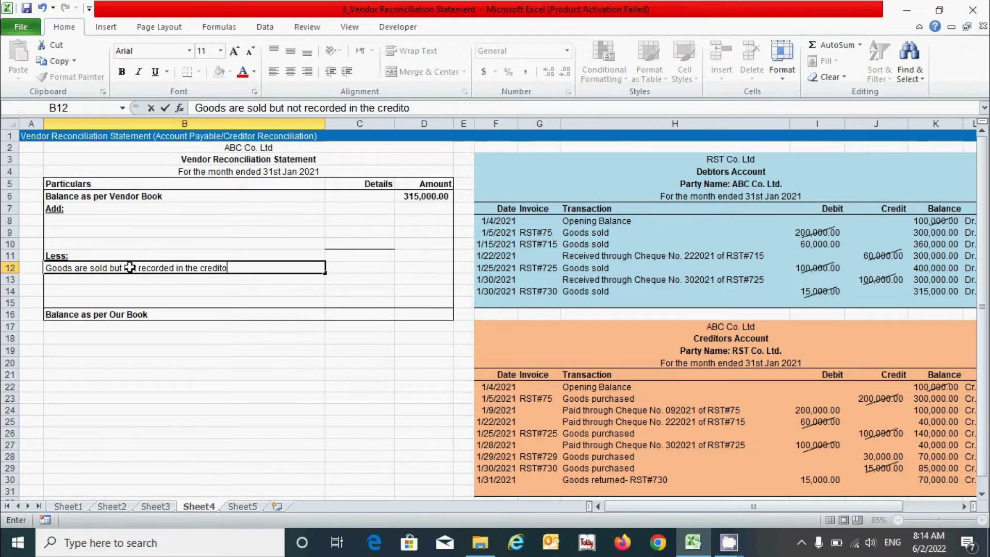
pyautogui.write('rs book-')
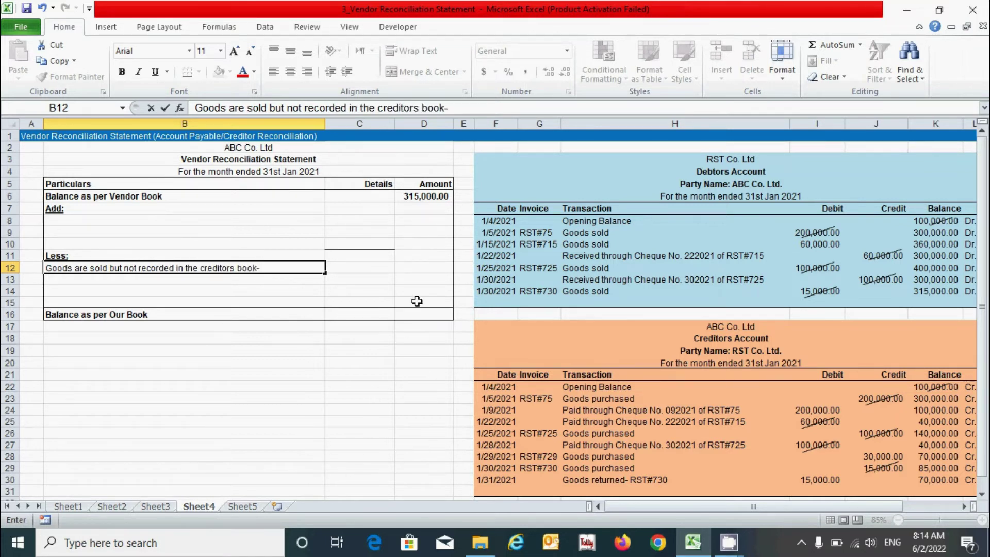
pyautogui.write('RST#75')
pyautogui.press('Tab')
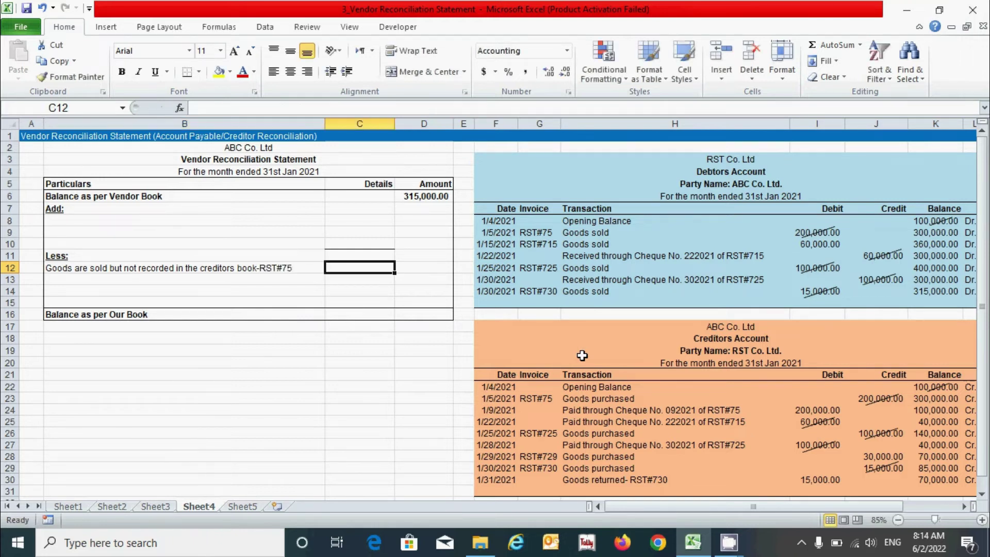
pyautogui.write('60000')
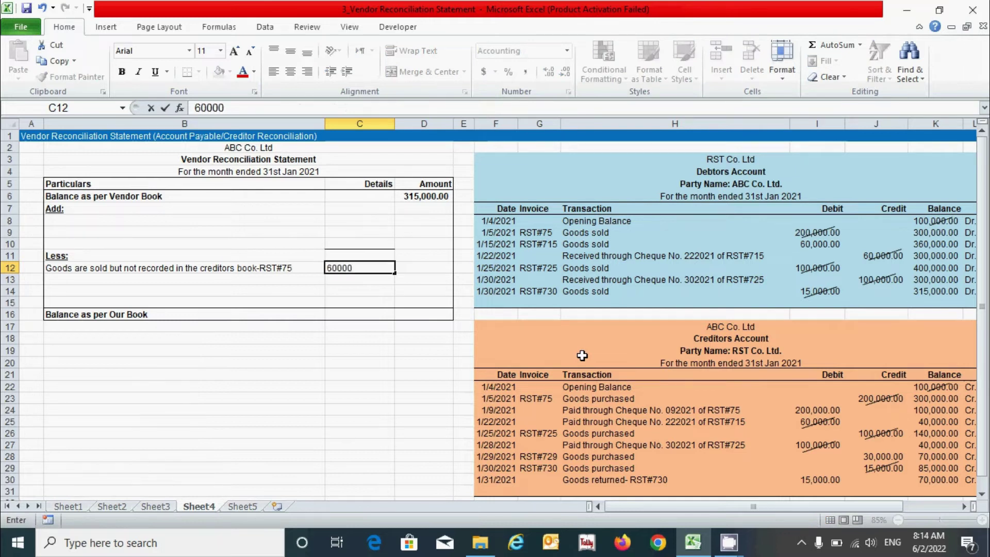
pyautogui.press('Return')
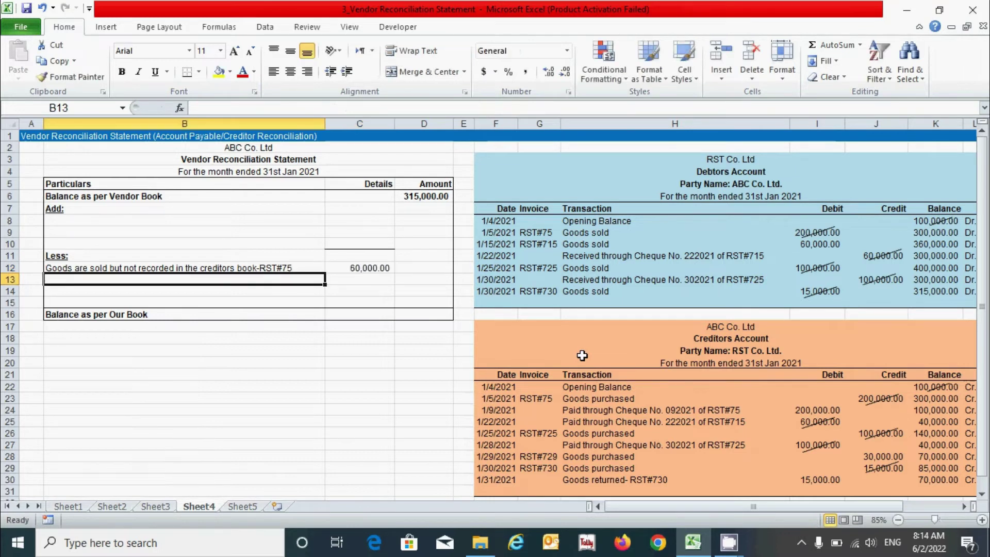
# Step: Examine the cheque payment for RST#75 in the creditors account alongside its purchase entry and the debtors account
pyautogui.click(340, 362)
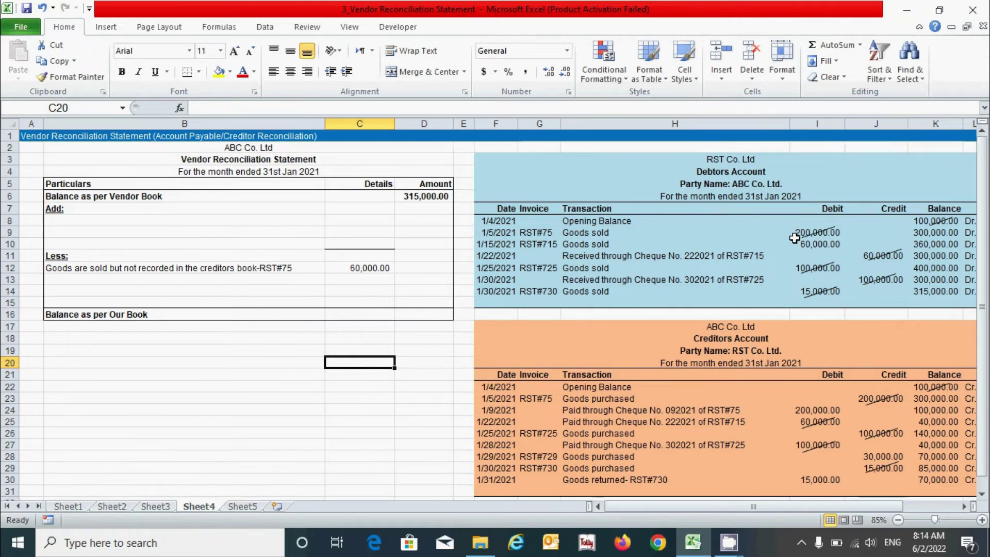
pyautogui.scroll(-2, 793, 237)
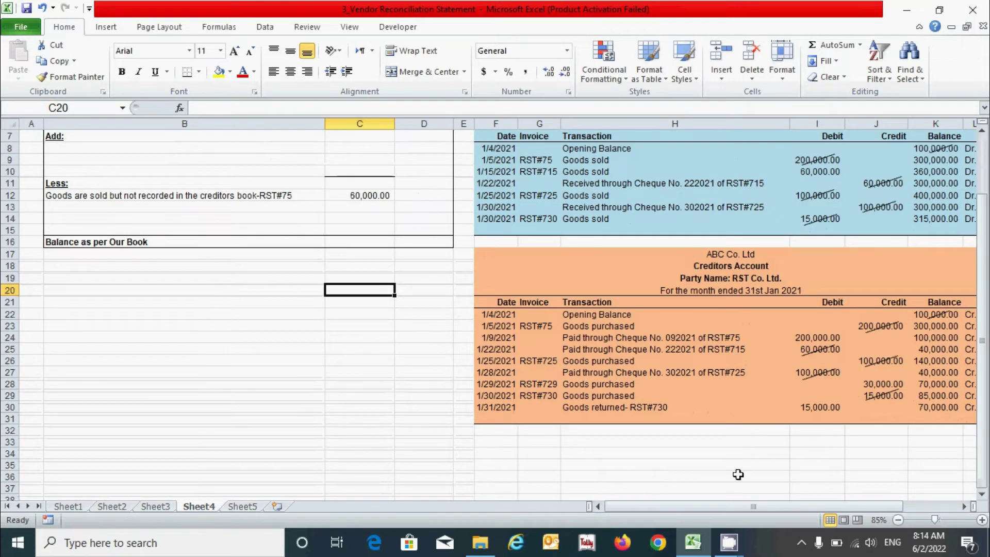
pyautogui.click(724, 464)
pyautogui.click(631, 349)
pyautogui.click(650, 338)
pyautogui.scroll(2, 693, 368)
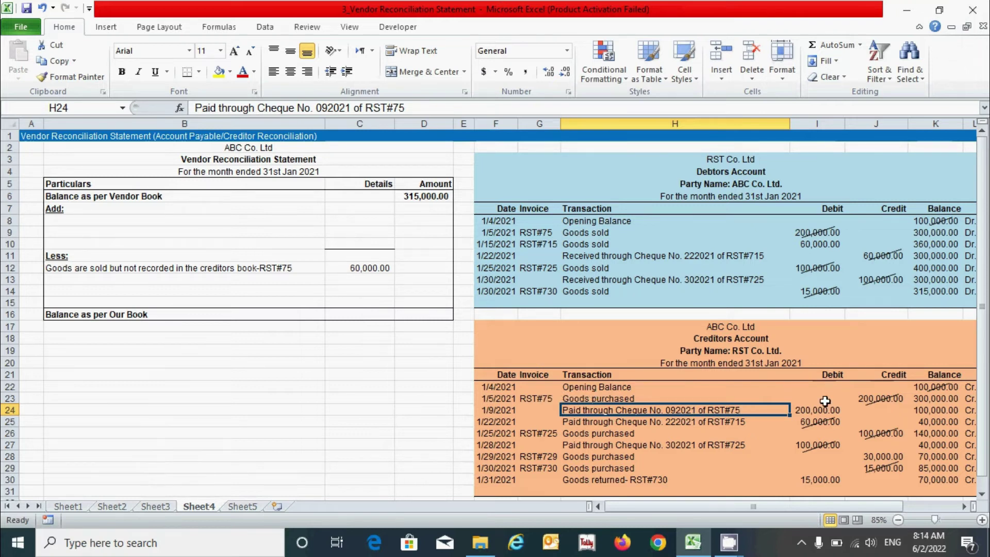
pyautogui.click(597, 399)
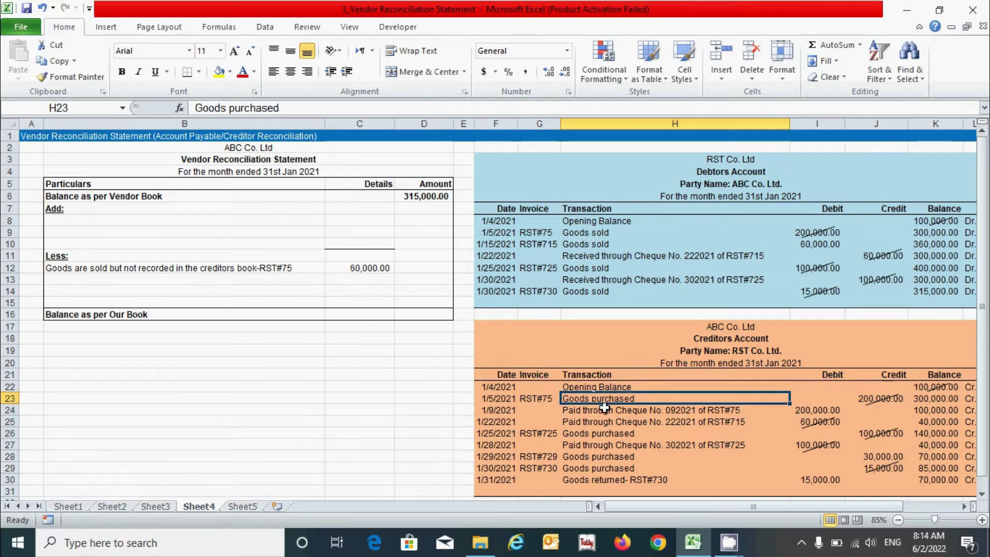
pyautogui.click(604, 410)
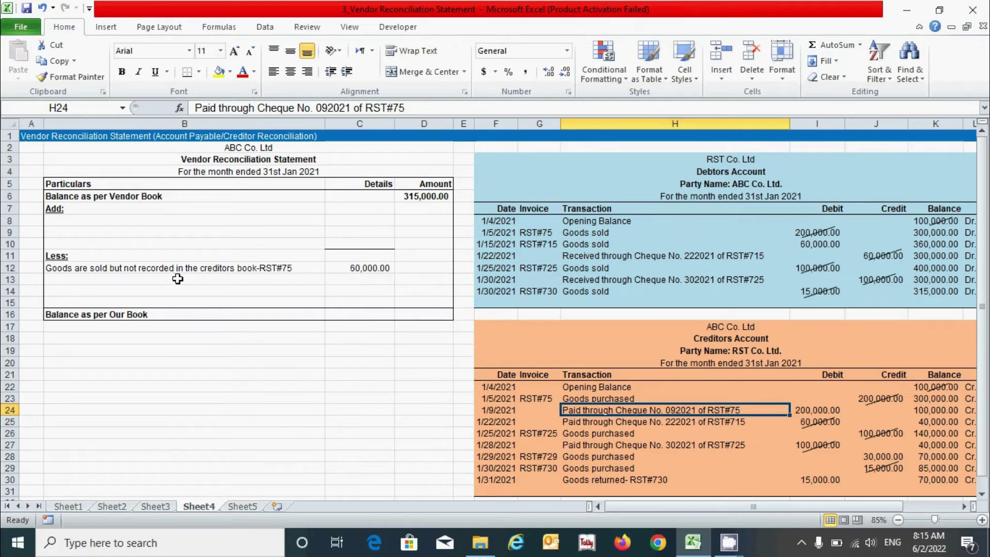
# Step: Add "Payments are made but not credited in the debtor book-RST#75" in the second row under Less, with 200000 in Details
pyautogui.click(260, 281)
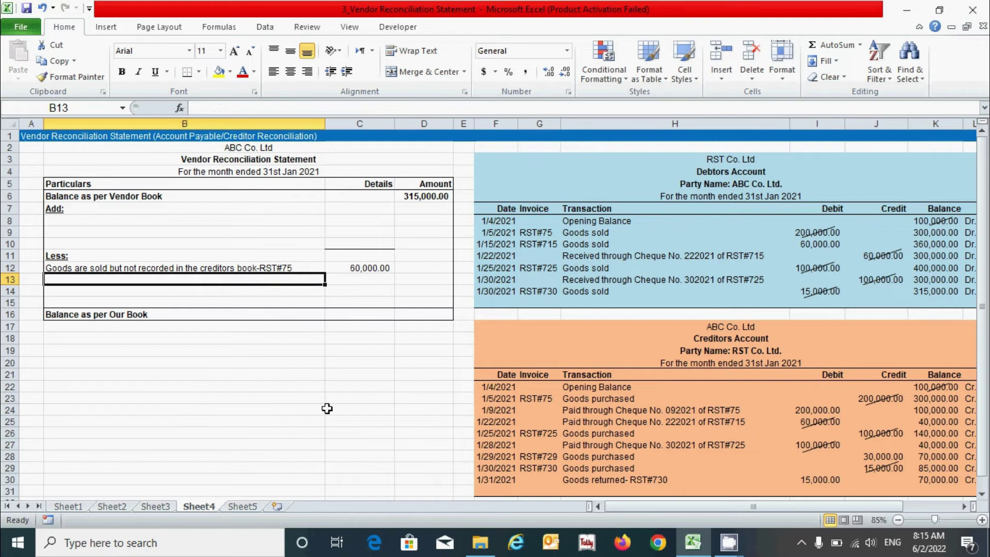
pyautogui.write('Pa')
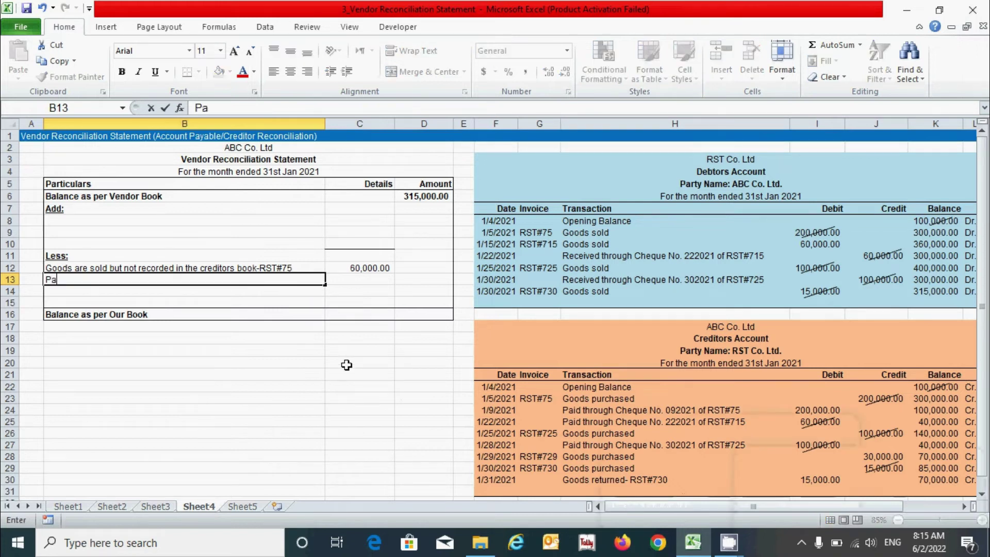
pyautogui.write('ymen')
pyautogui.press('BackSpace')
pyautogui.write('ents are m')
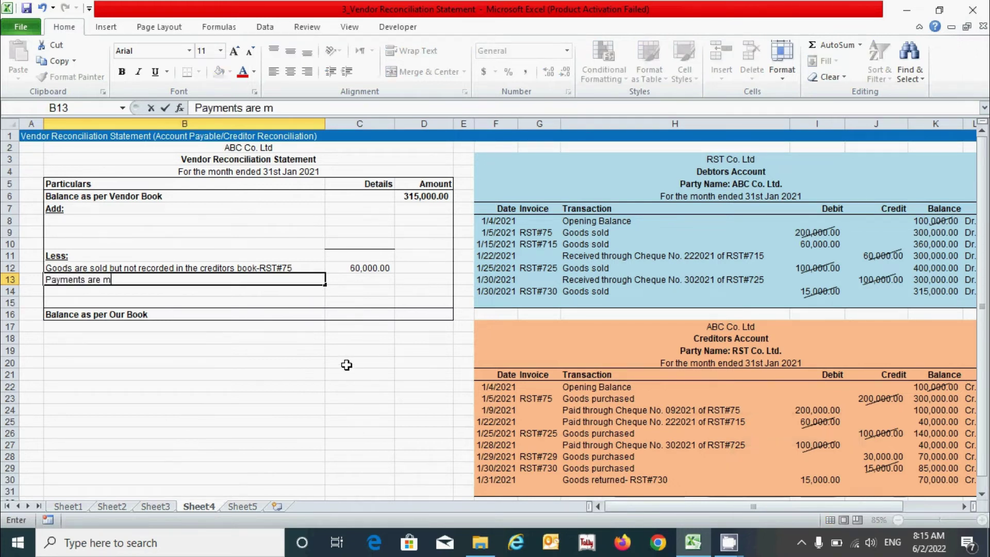
pyautogui.write('ade but not credited in t')
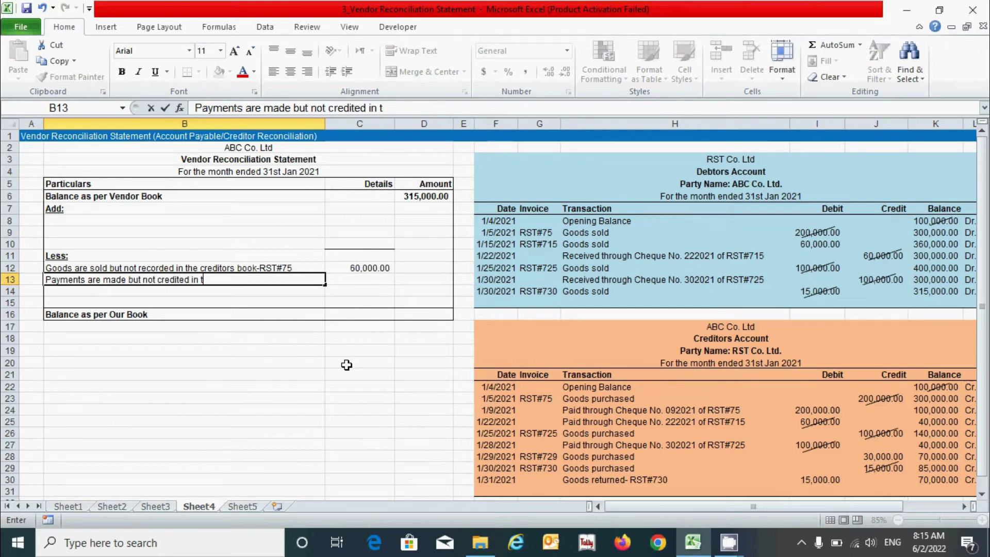
pyautogui.write('he debtor boo')
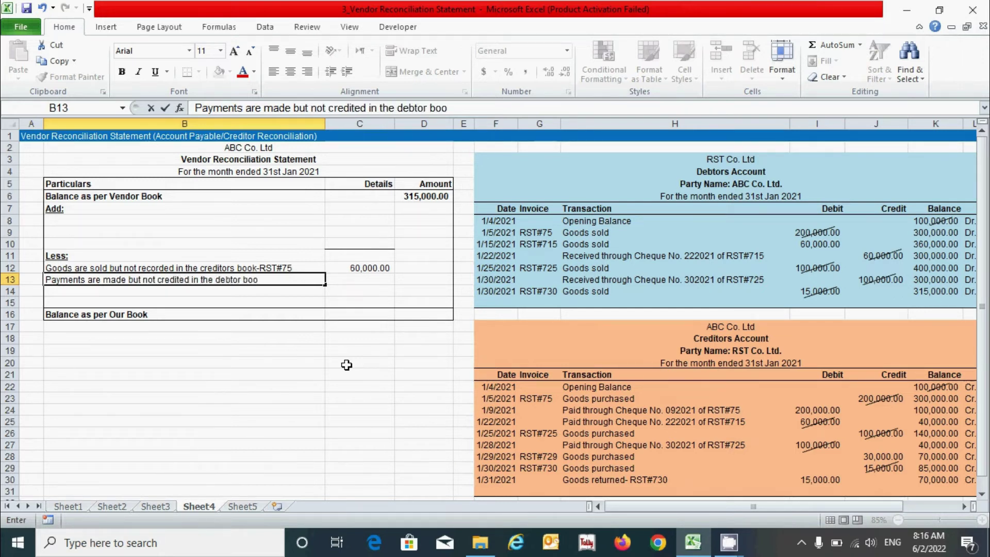
pyautogui.write('k-R')
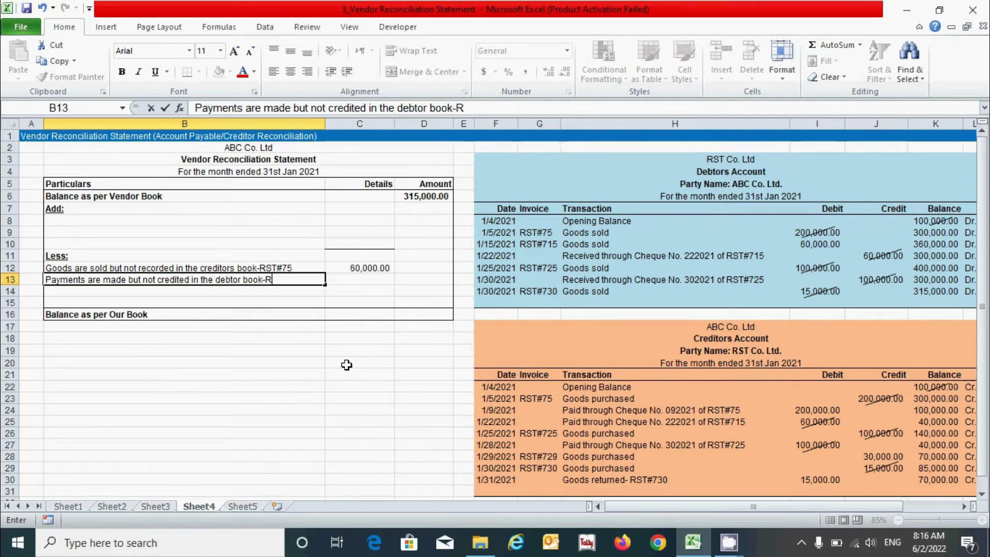
pyautogui.write('ST#75')
pyautogui.press('Tab')
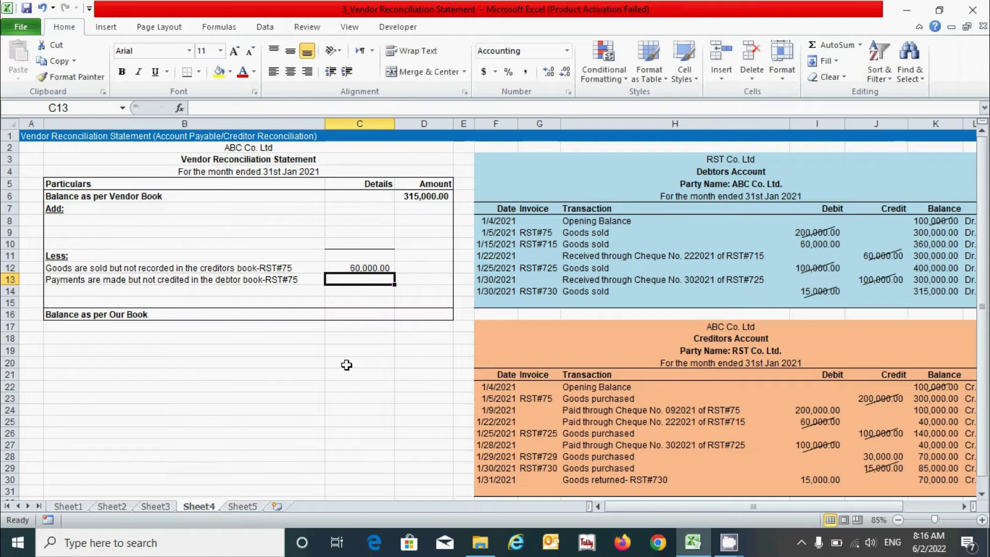
pyautogui.write('20')
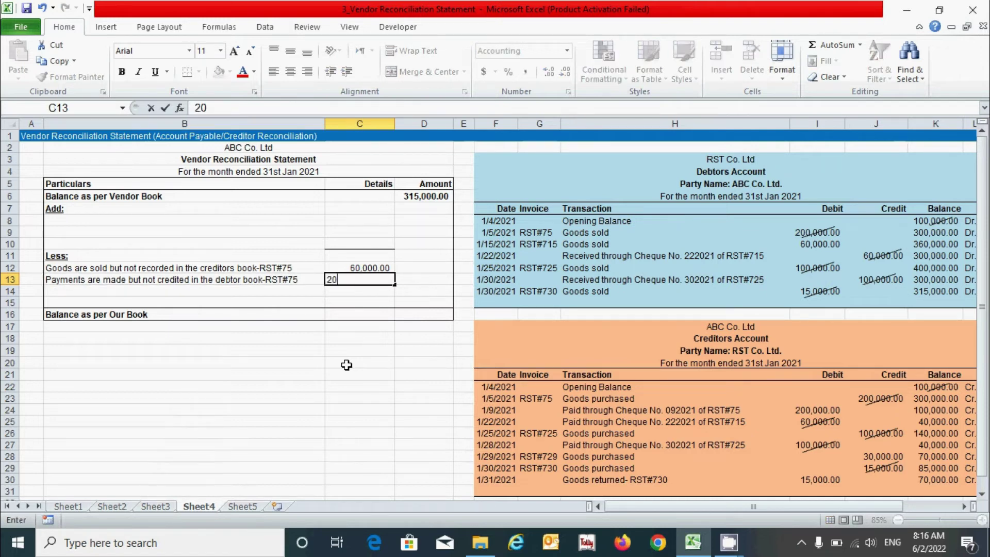
pyautogui.write('0000')
pyautogui.press('Return')
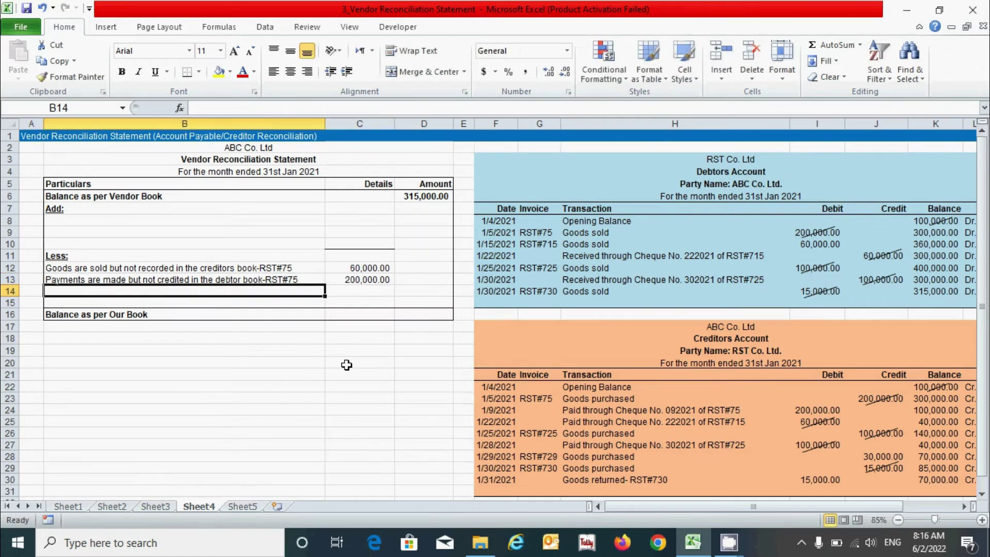
# Step: Add "Goods are purchased but not recorded in the debtor book-RST#729" in the first row under Add, with 30000 in Details
pyautogui.click(639, 457)
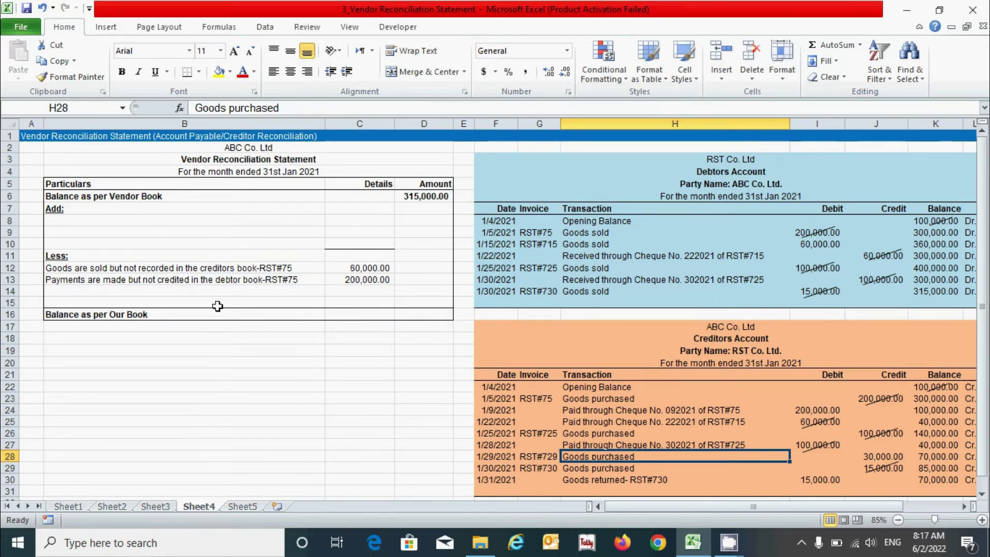
pyautogui.click(93, 222)
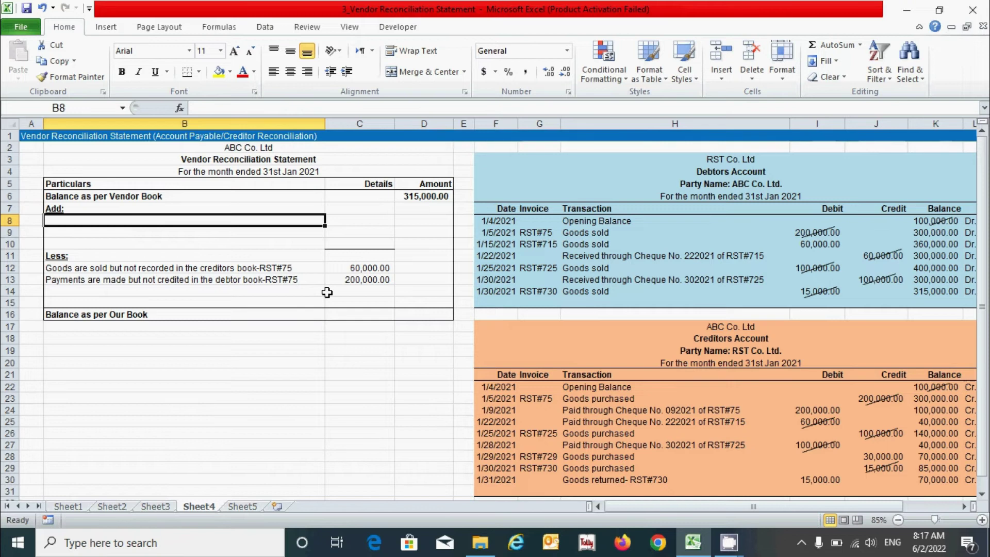
pyautogui.write('Good')
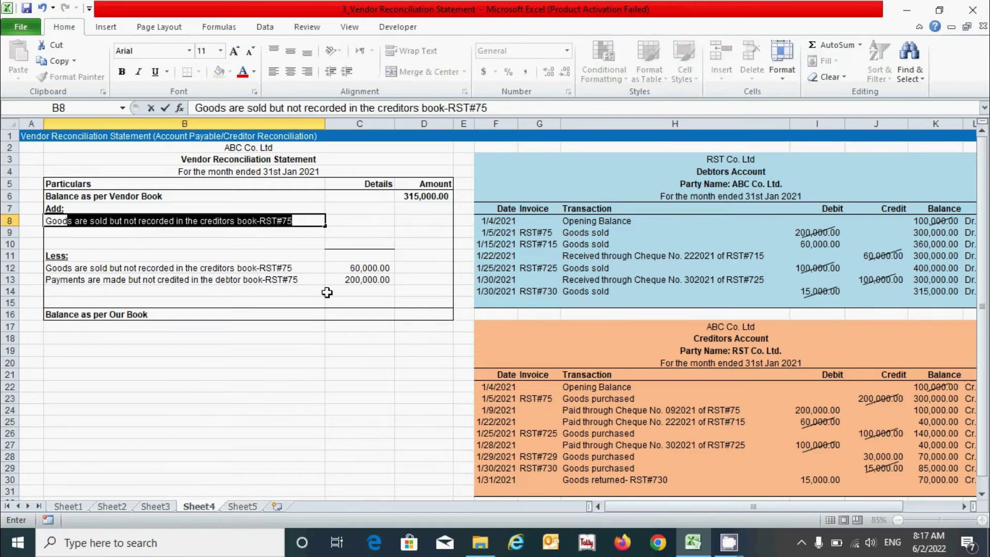
pyautogui.write('s are purc')
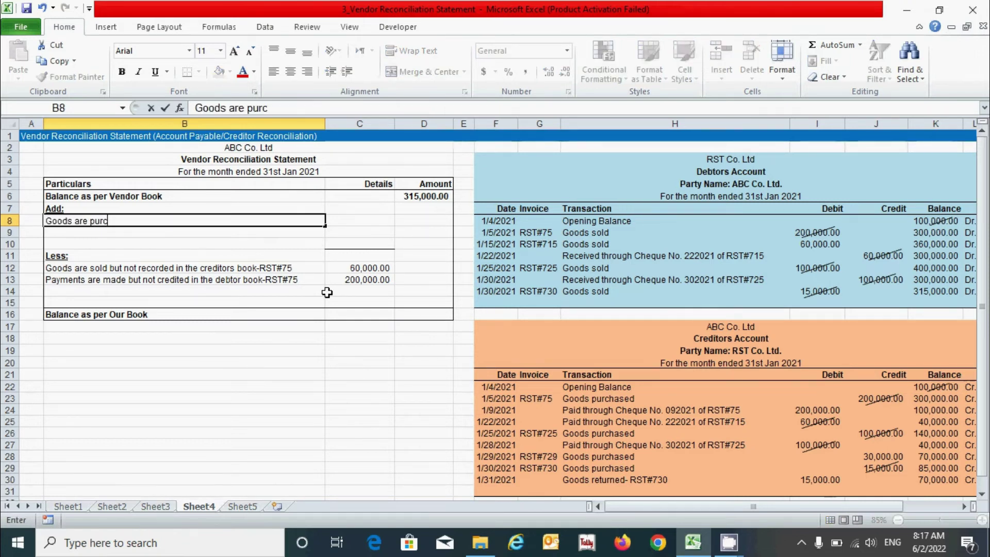
pyautogui.write('hased but not recorded in the debtor')
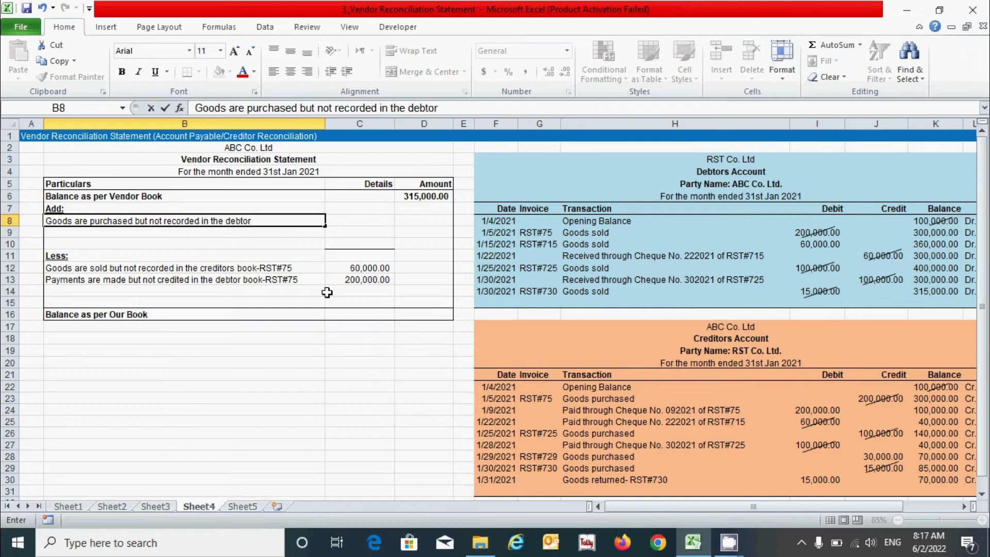
pyautogui.write(' book-RST#729')
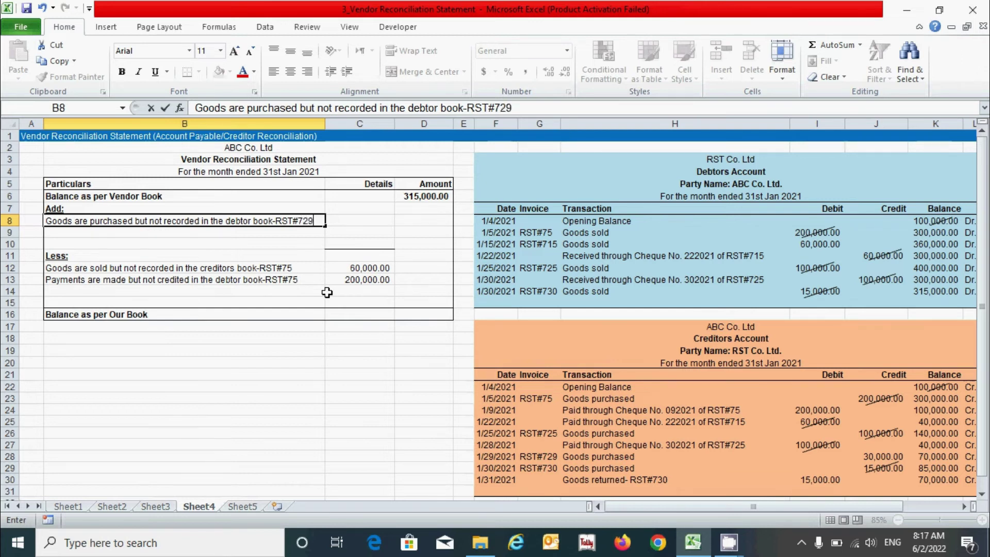
pyautogui.press('Tab')
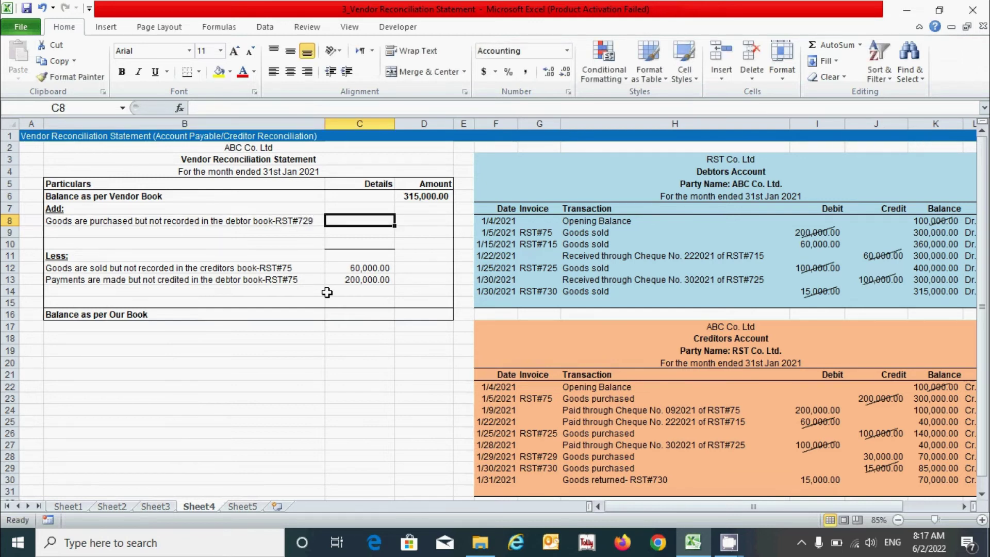
pyautogui.write('30,0')
pyautogui.write('0000')
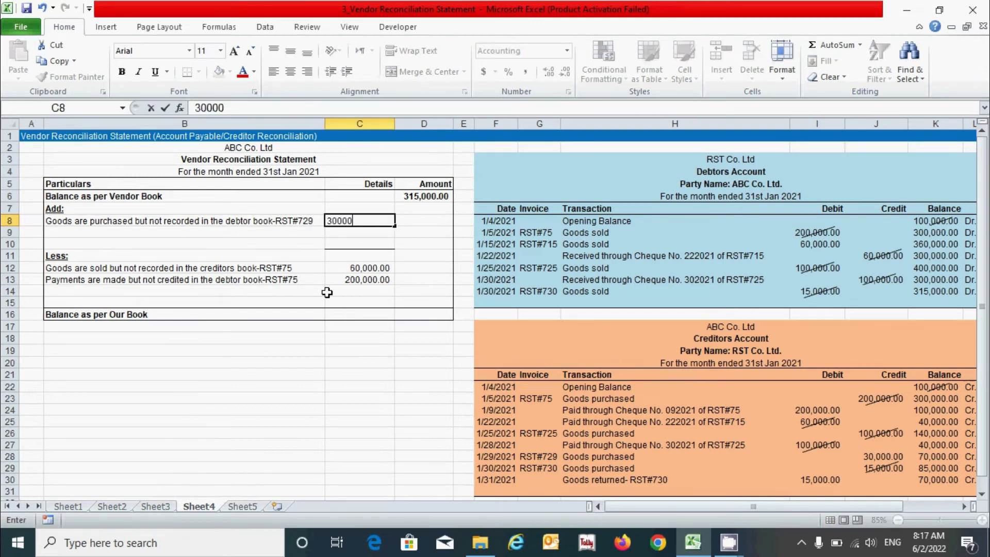
pyautogui.press('Return')
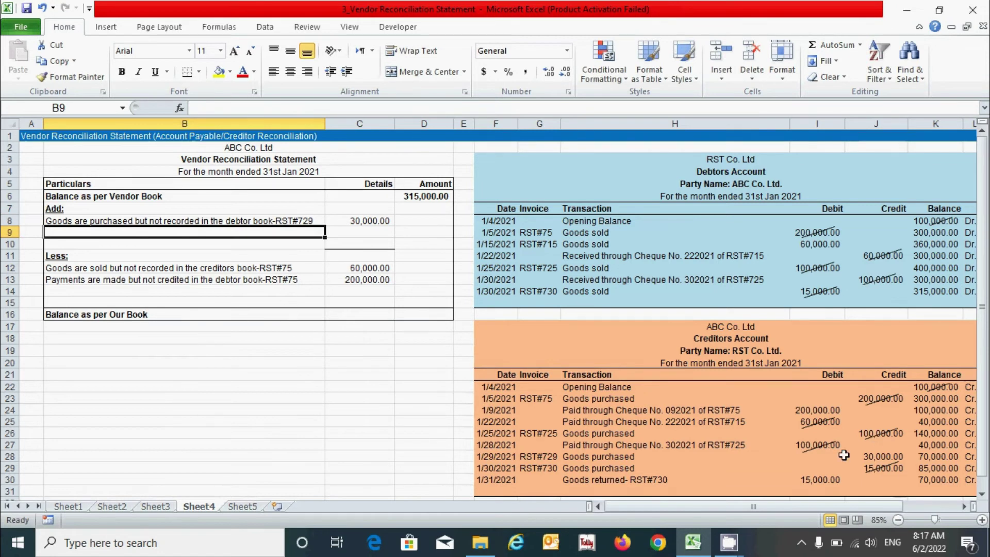
# Step: Add "Goods are returned but not recorded in the debtor book-RST#730" in the third row under Less, with 15000 in Details
pyautogui.click(621, 481)
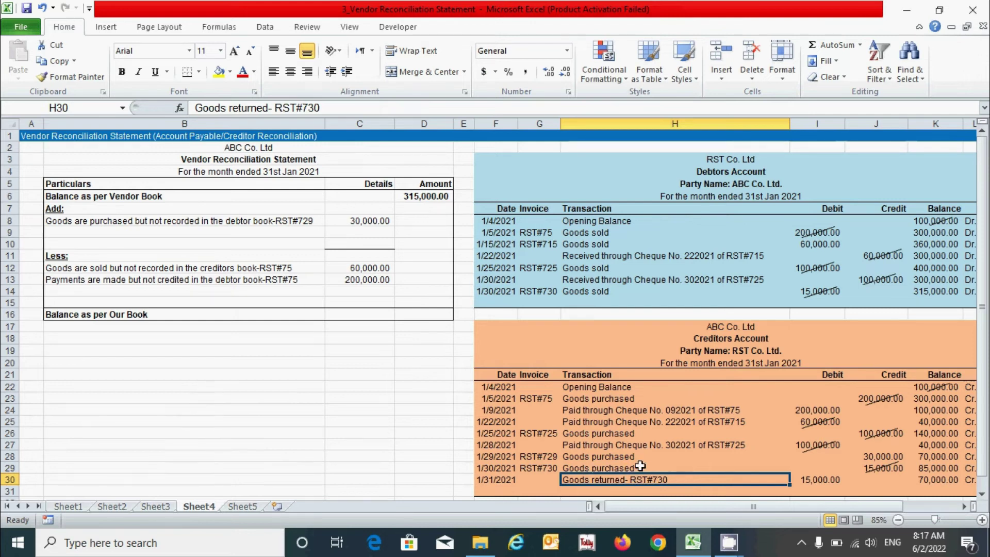
pyautogui.click(831, 480)
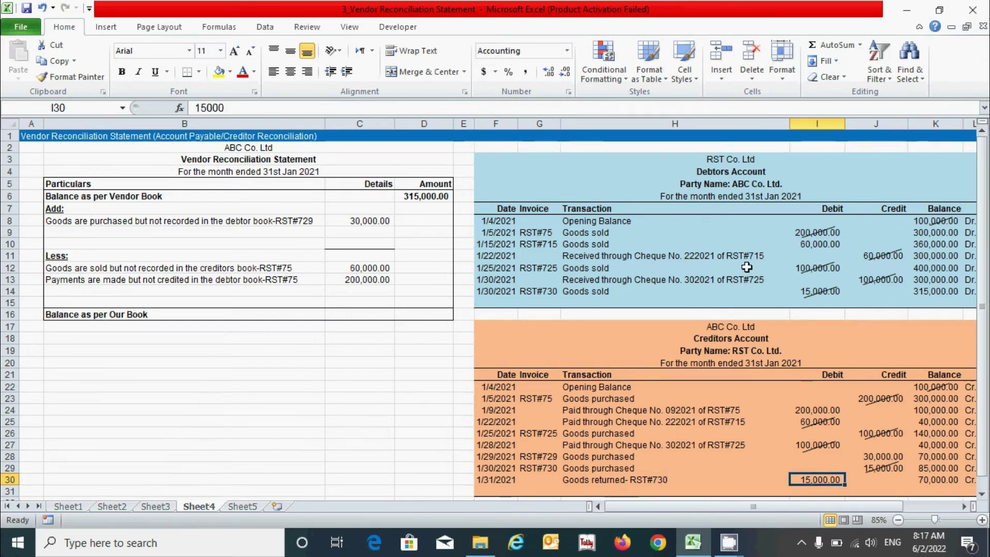
pyautogui.click(740, 480)
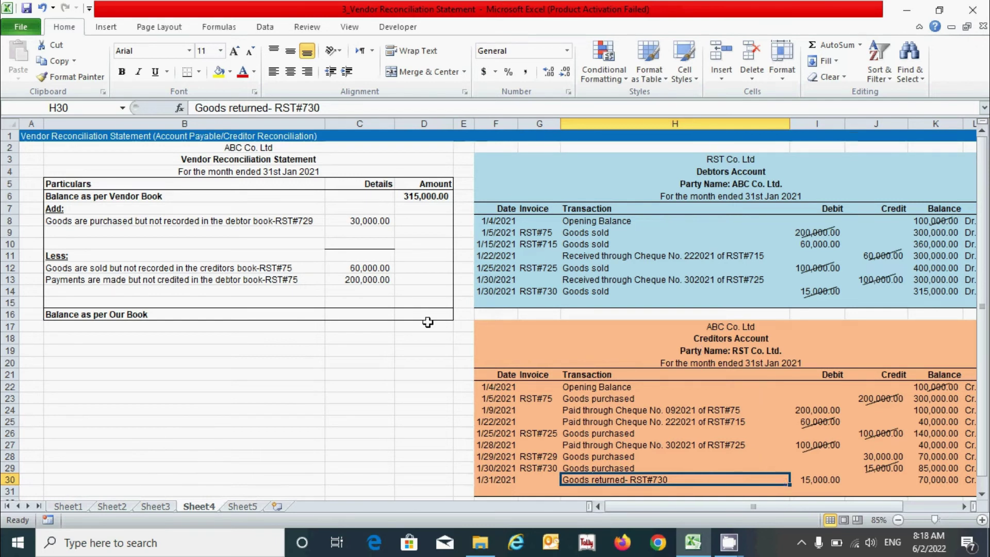
pyautogui.click(162, 290)
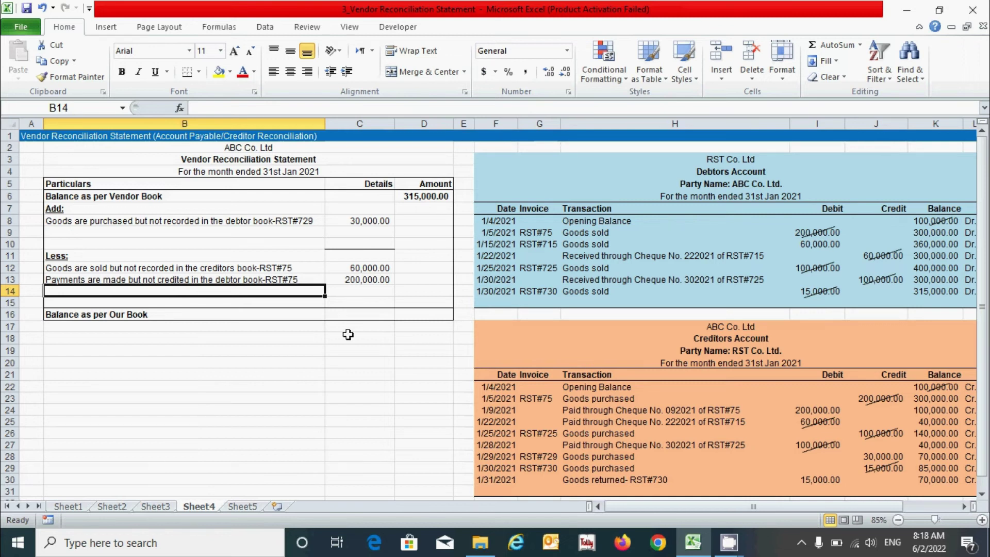
pyautogui.write('Go')
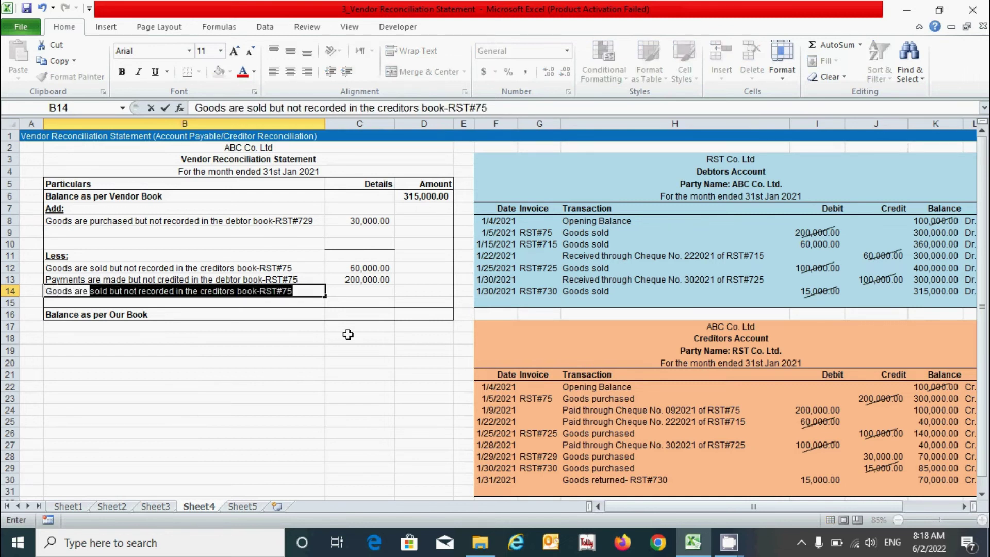
pyautogui.write('returned but')
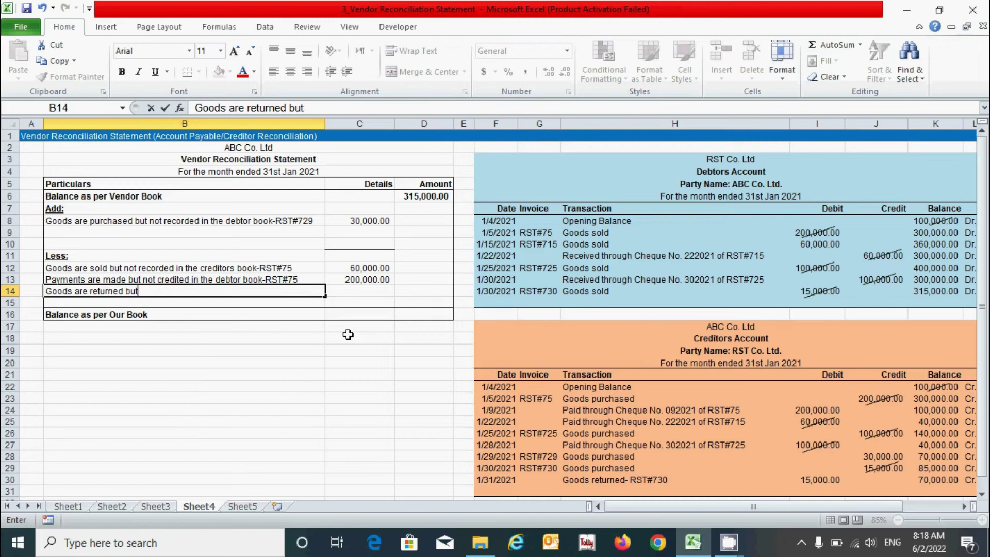
pyautogui.write(' not recorde')
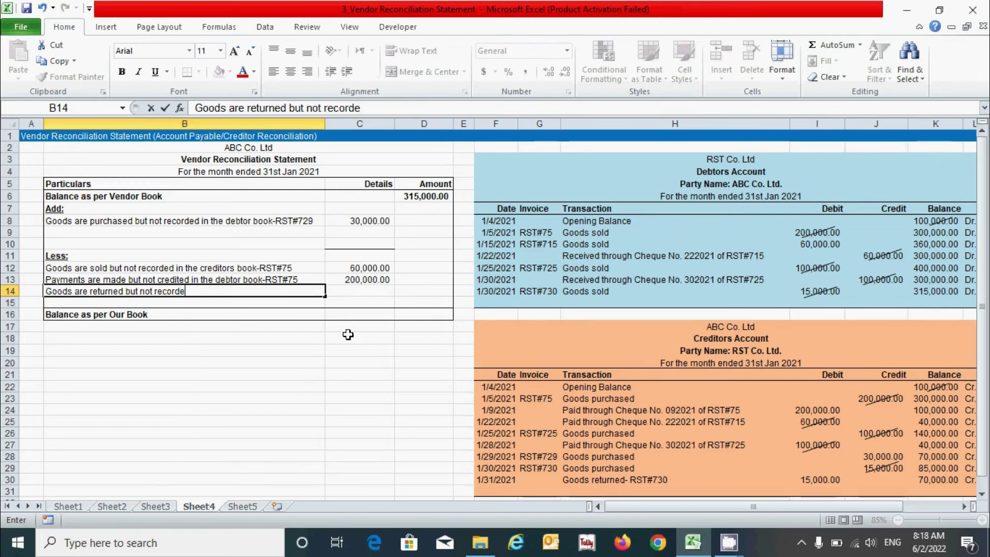
pyautogui.write('d in the debtor book')
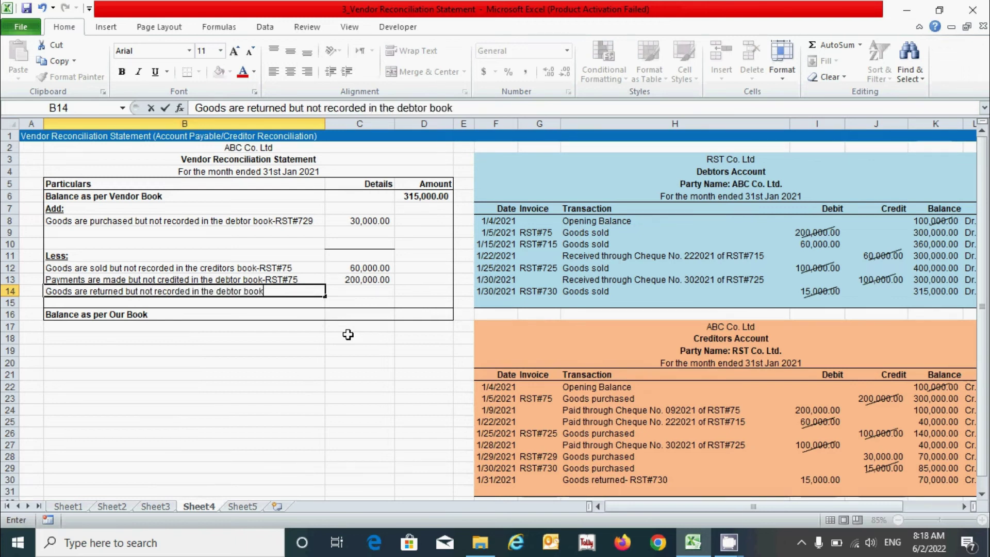
pyautogui.write('-RST#730')
pyautogui.press('Tab')
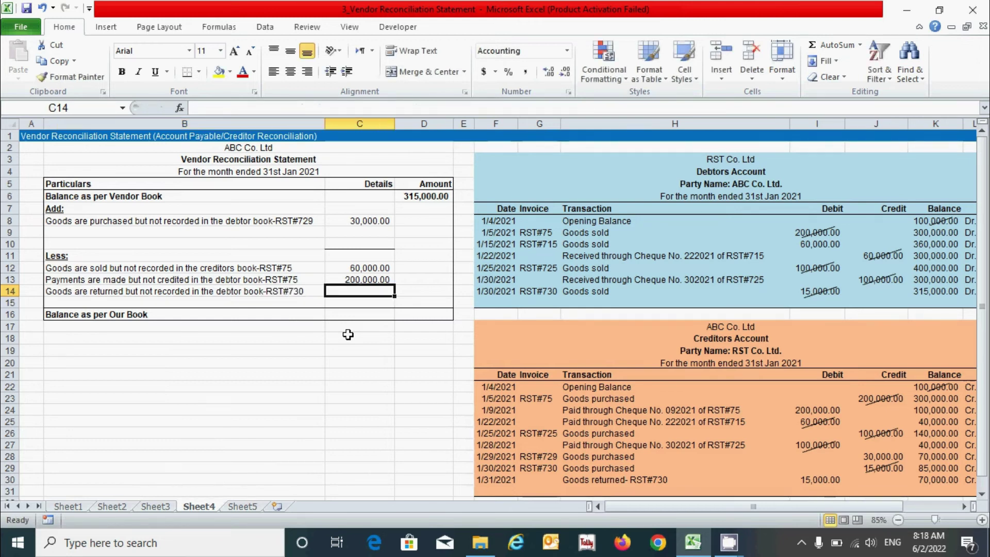
pyautogui.write('15000')
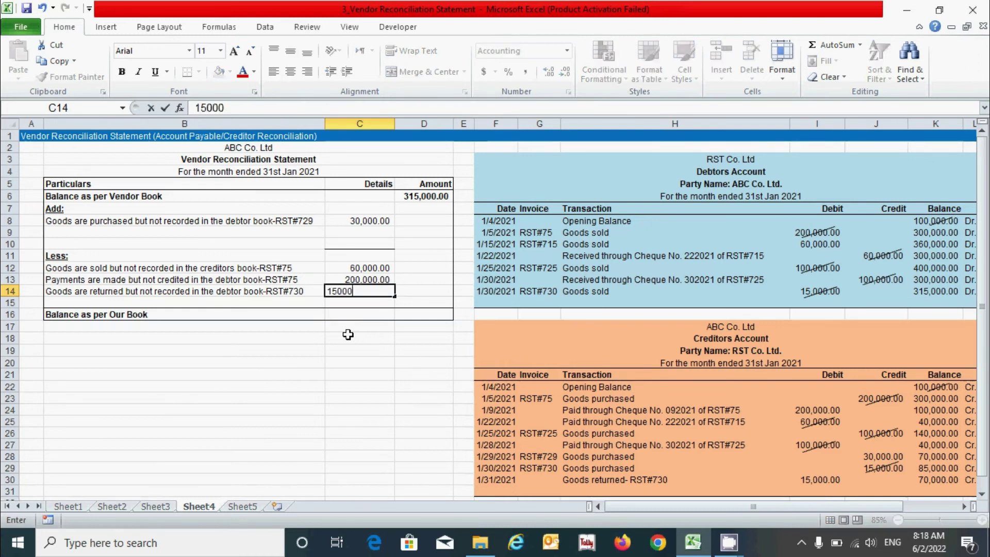
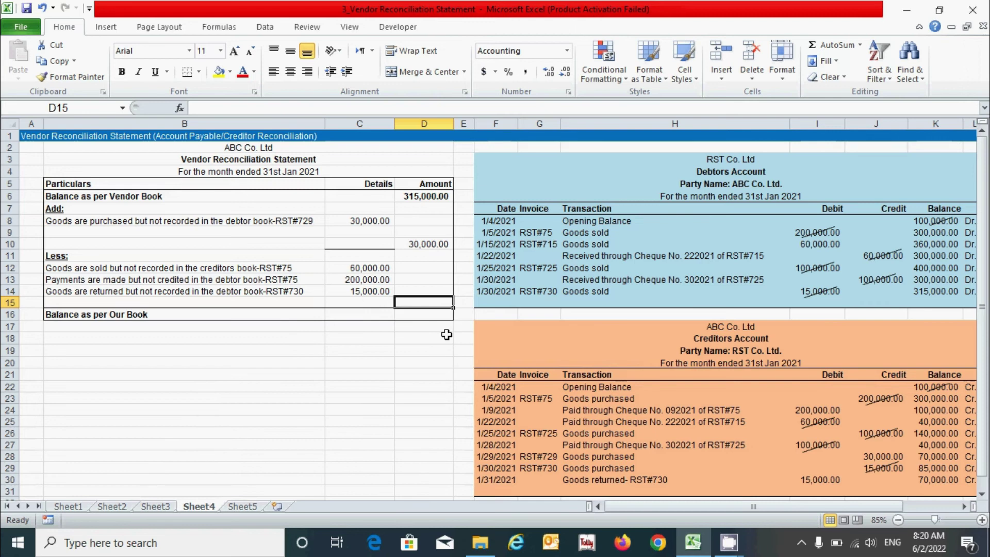
# Step: Total the Less items as a negative amount in D15 with the formula =-SUM(C12:C15)
pyautogui.press('Tab')
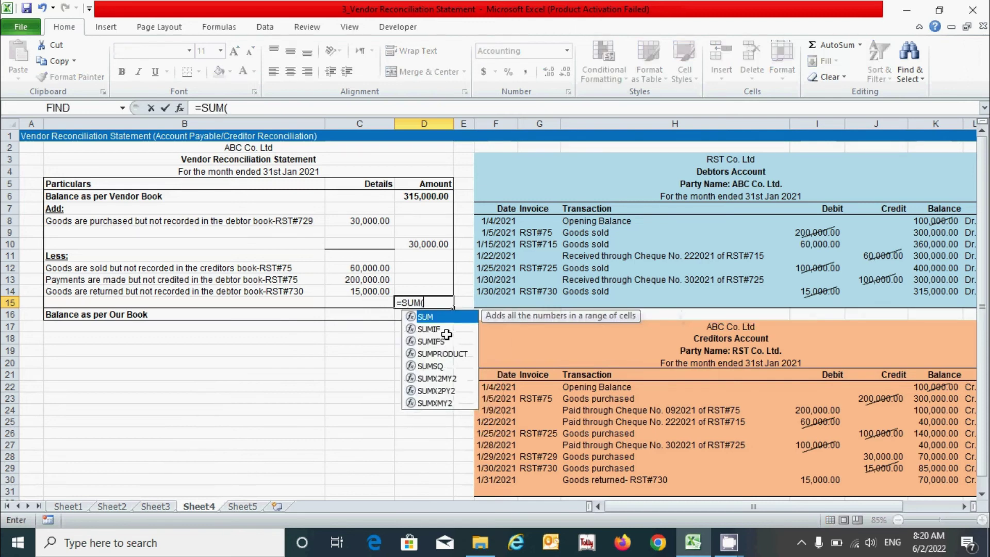
pyautogui.click(349, 270)
pyautogui.moveTo(346, 277); pyautogui.dragTo(361, 303)
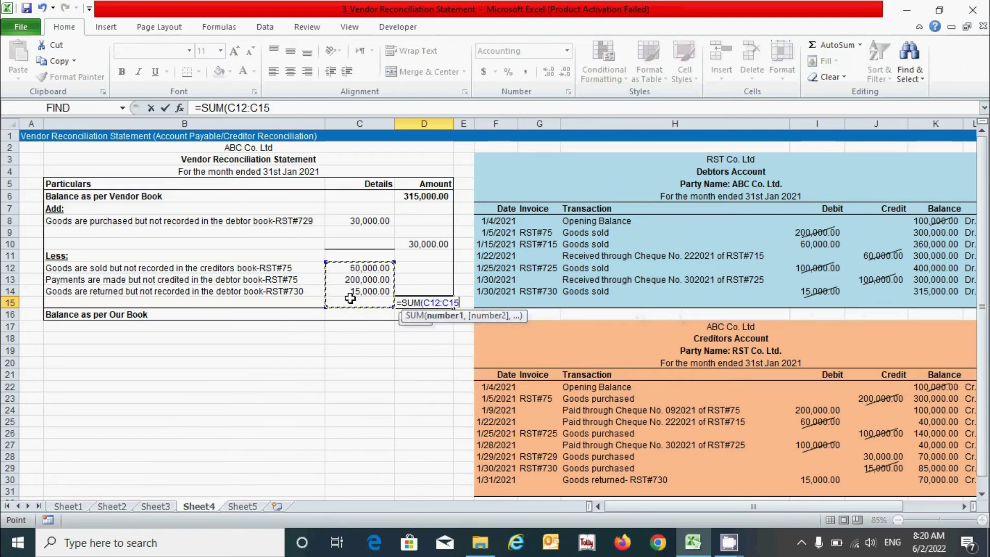
pyautogui.write(')')
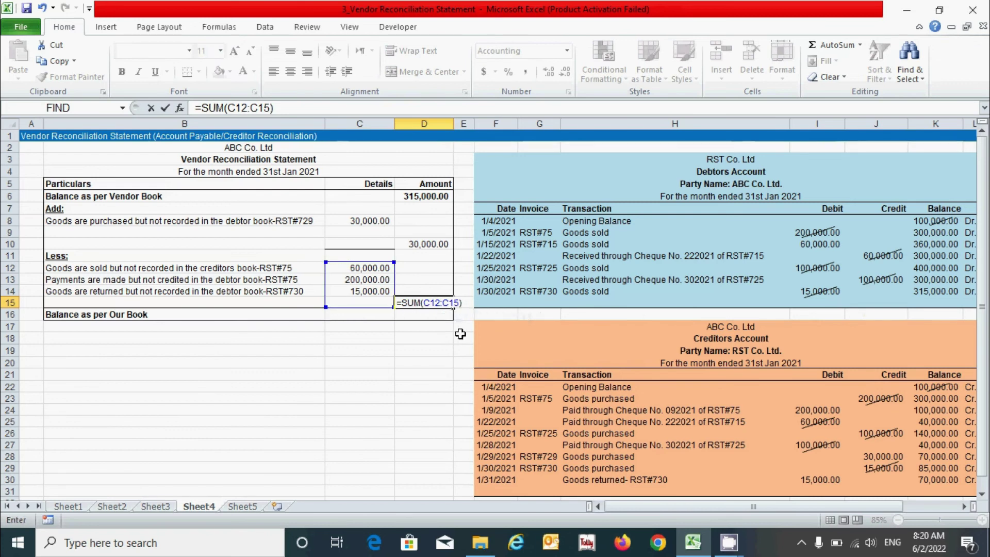
pyautogui.click(406, 303)
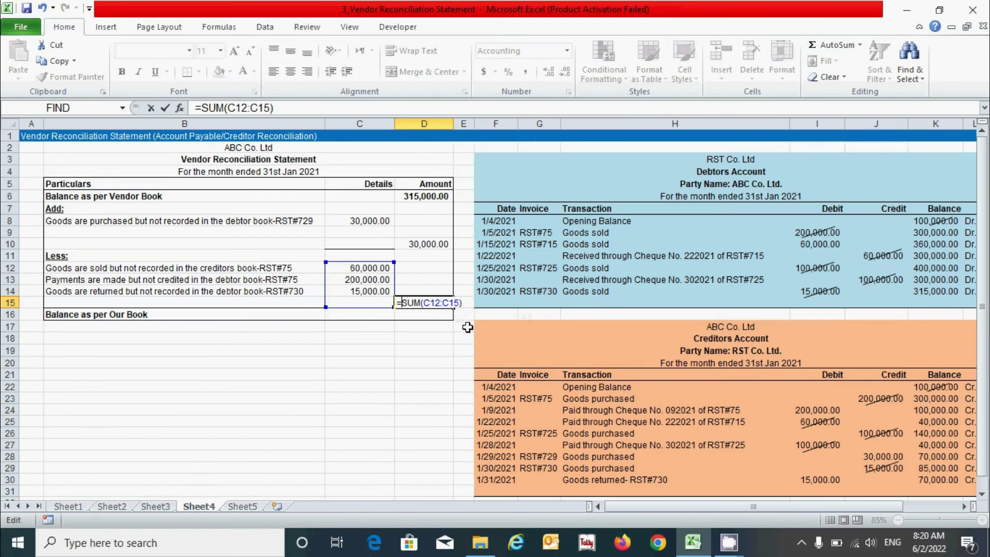
pyautogui.write('-')
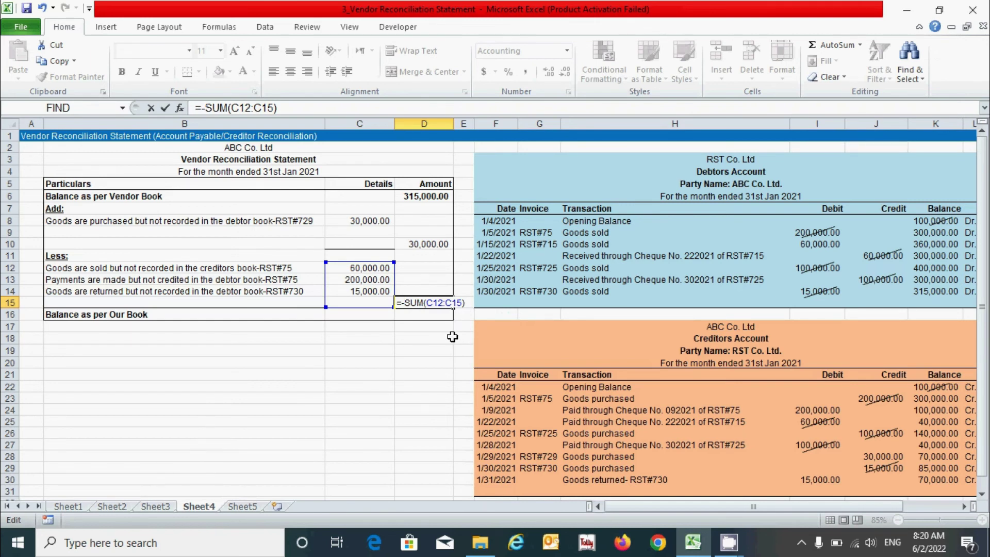
pyautogui.press('Return')
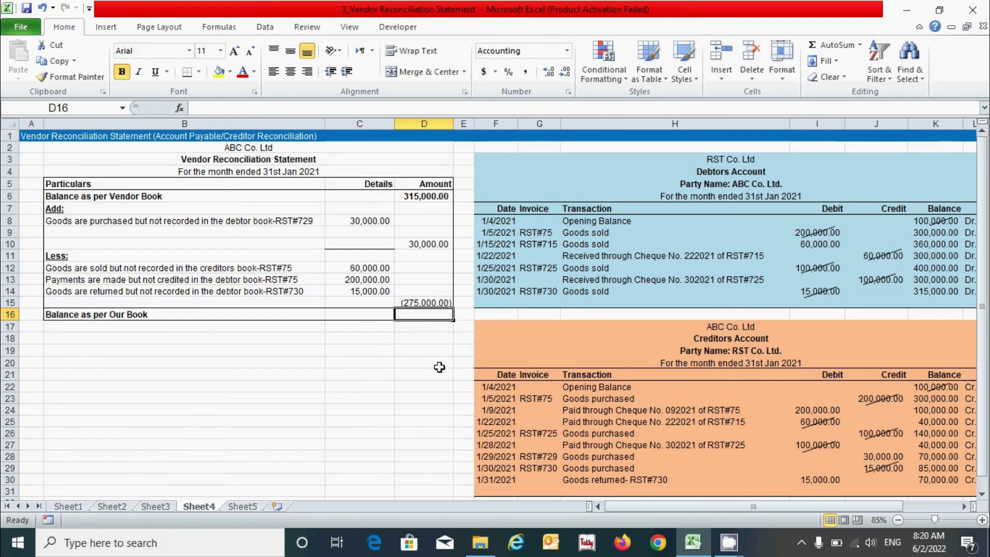
# Step: Calculate Balance as per Our Book in D16 with the formula =SUM(D6,D10,D15)
pyautogui.write('=')
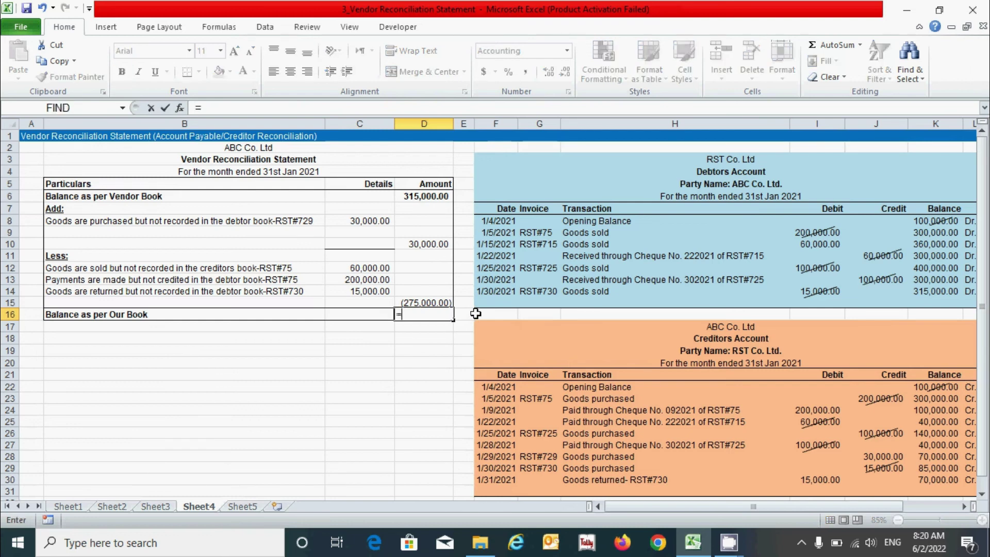
pyautogui.write('sum')
pyautogui.press('Tab')
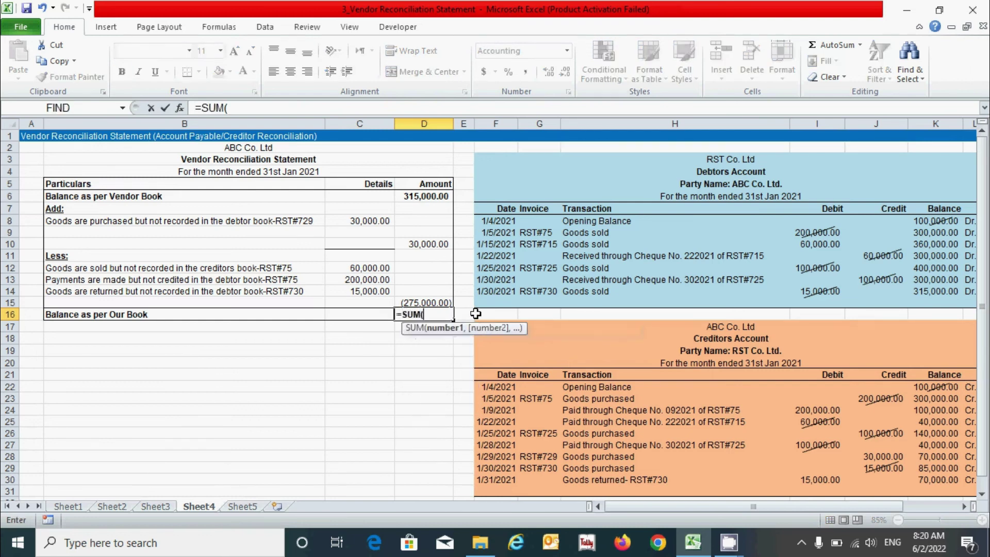
pyautogui.click(416, 196)
pyautogui.write(',')
pyautogui.click(433, 244)
pyautogui.write(',')
pyautogui.click(441, 302)
pyautogui.write(')')
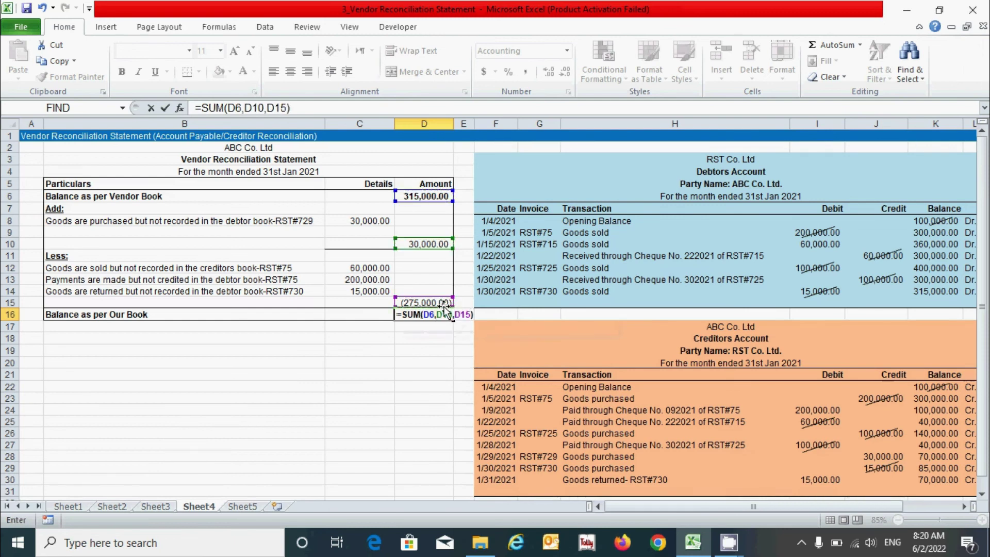
pyautogui.click(424, 339)
pyautogui.click(432, 313)
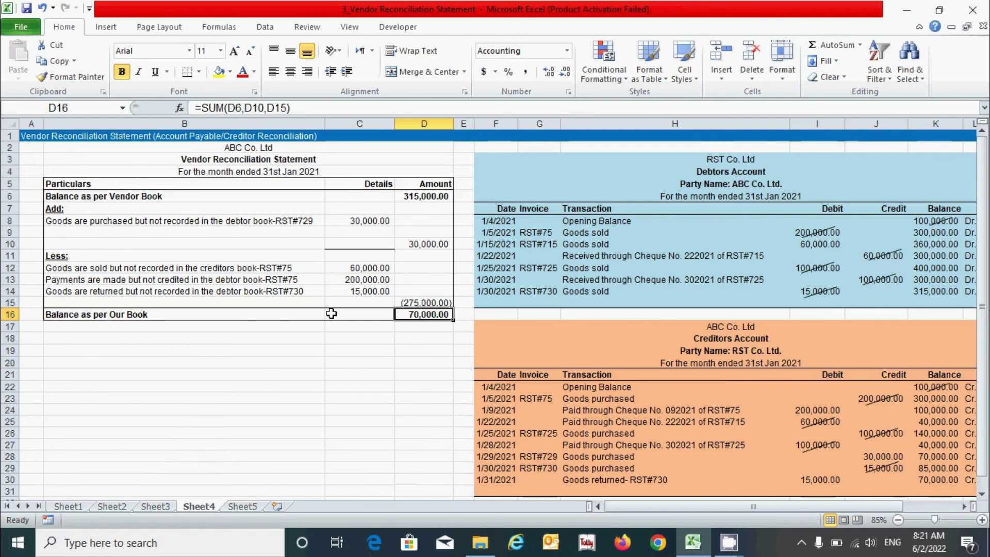
# Step: Check the statement's vendor book balance and our book balance against the closing balances of the debtors and creditors accounts
pyautogui.click(359, 375)
pyautogui.click(423, 350)
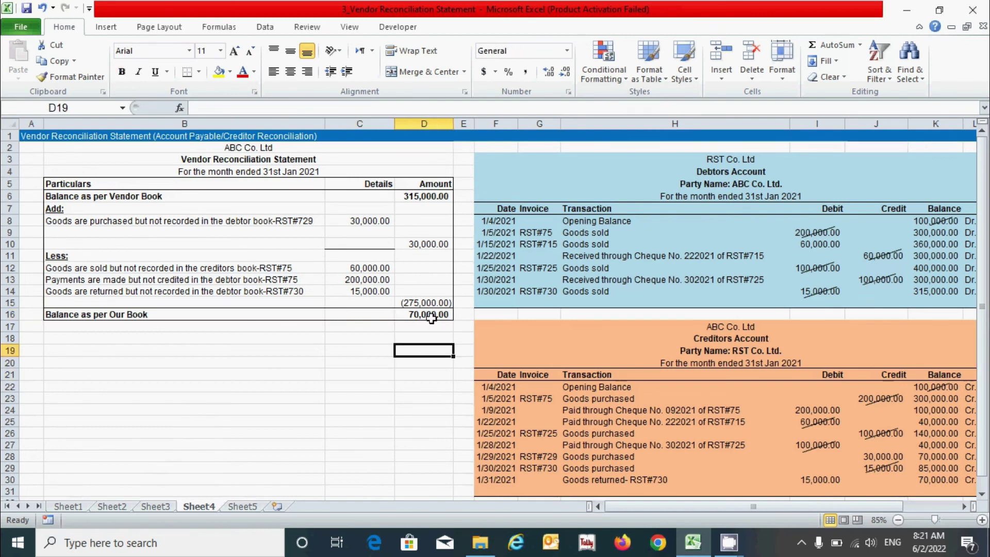
pyautogui.click(431, 315)
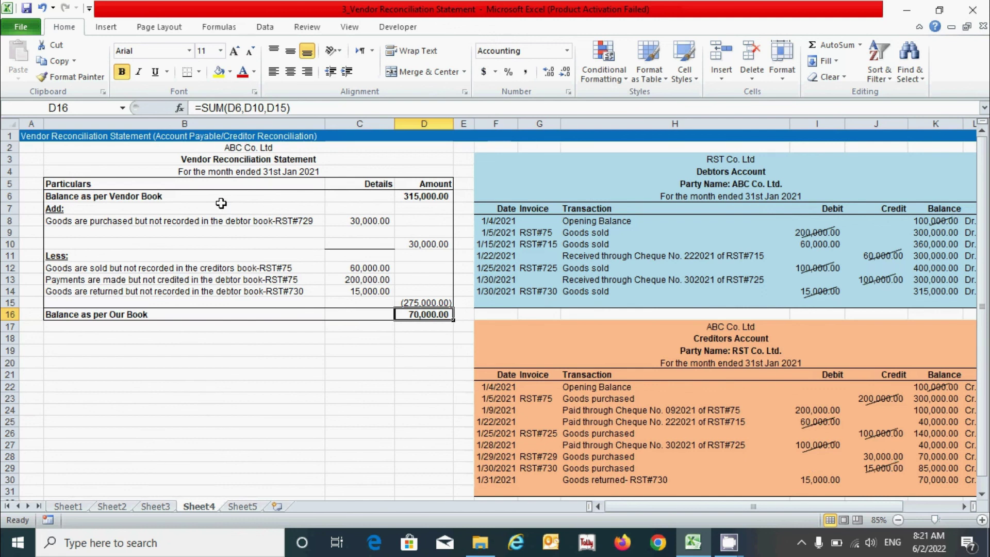
pyautogui.click(192, 198)
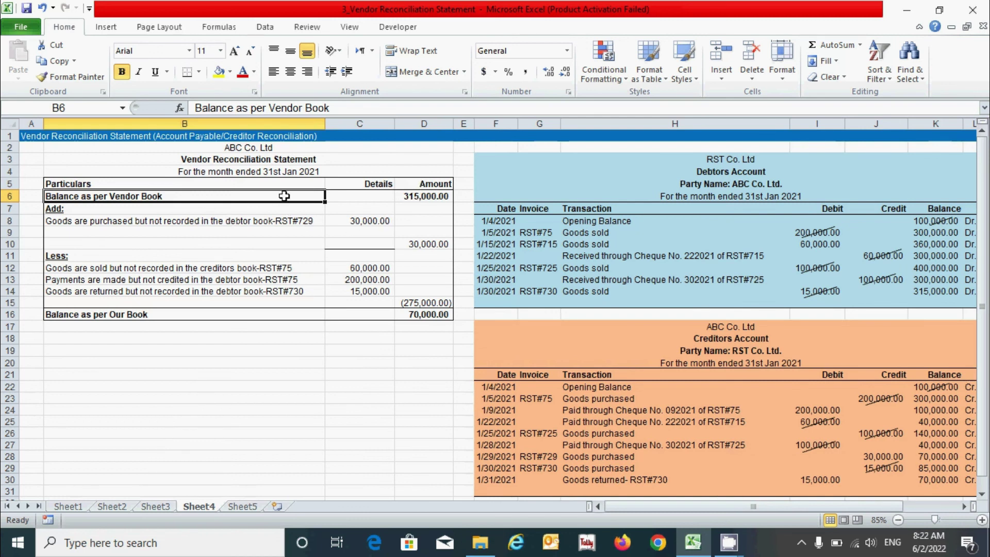
pyautogui.click(360, 398)
pyautogui.click(424, 196)
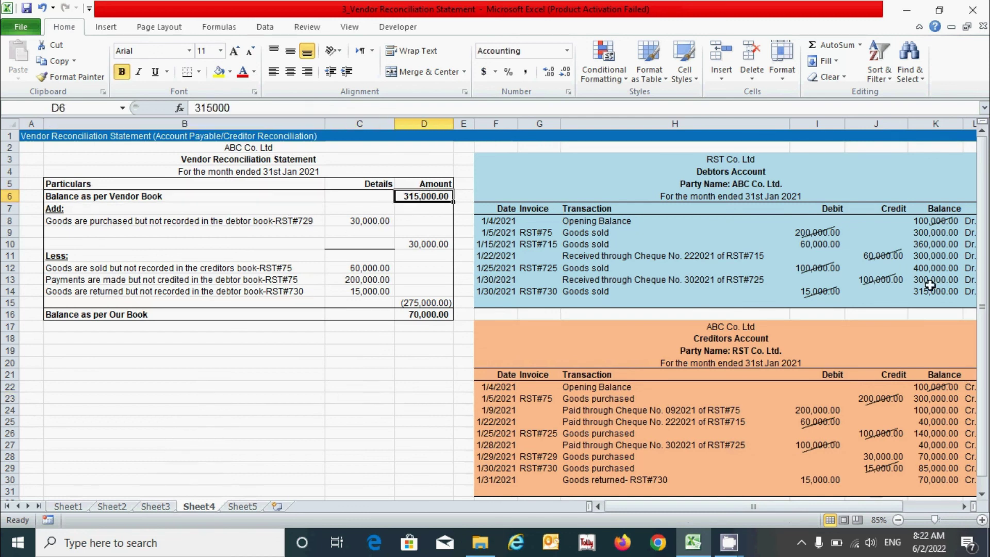
pyautogui.click(431, 313)
pyautogui.click(355, 397)
pyautogui.press('Left')
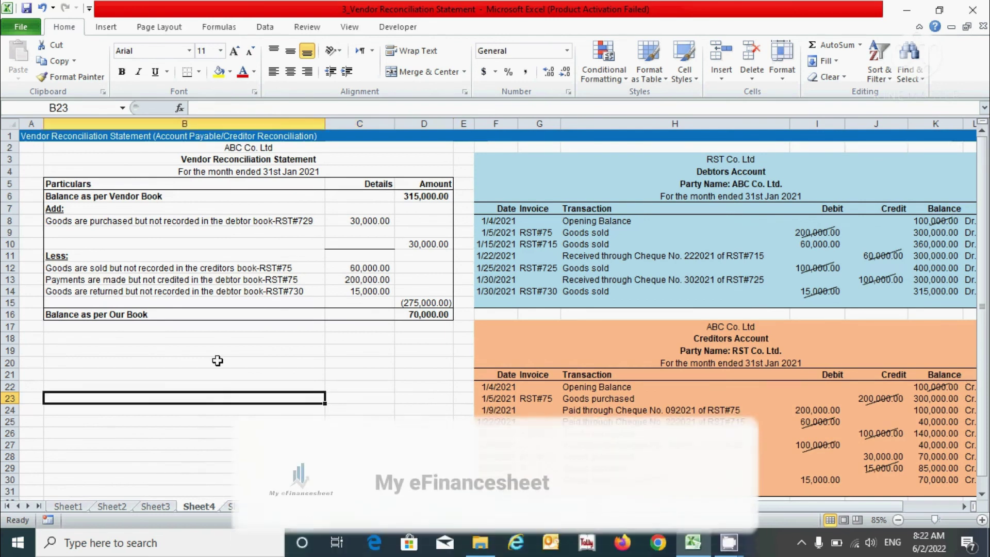